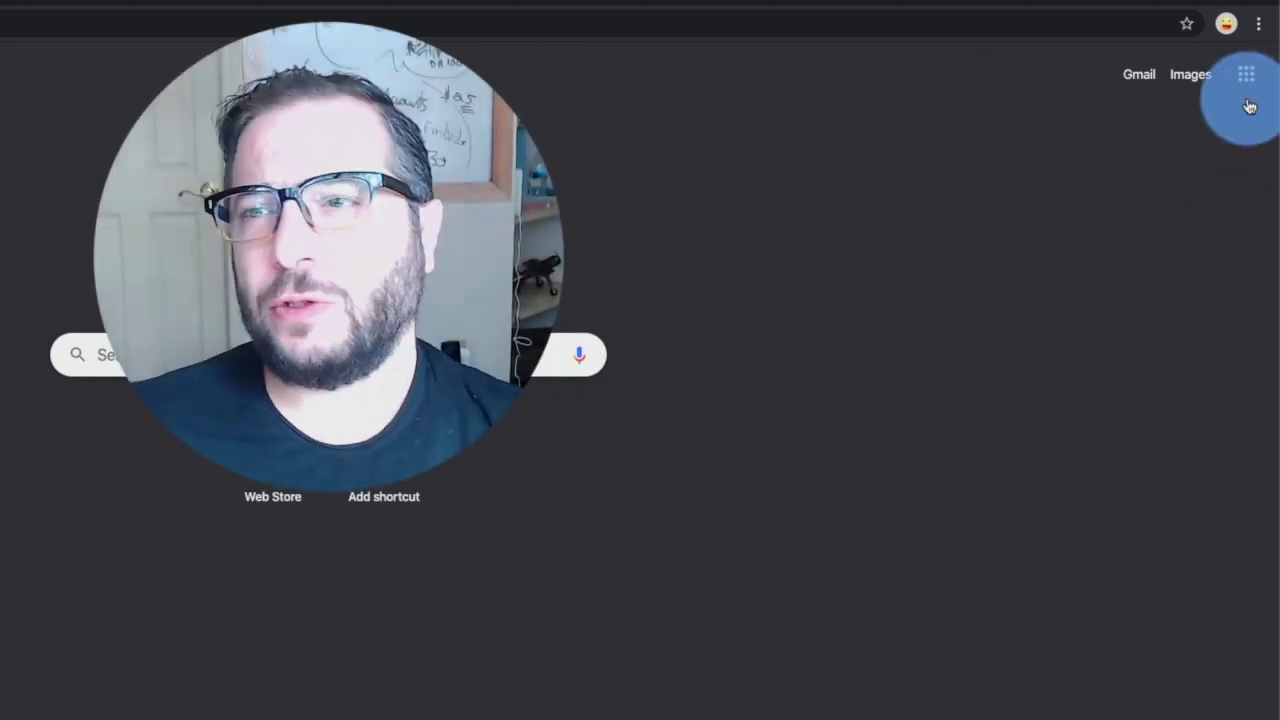
# - Open Developer Tools from the Chrome menu's More Tools submenu beside the new tab page
pyautogui.click(1259, 32)
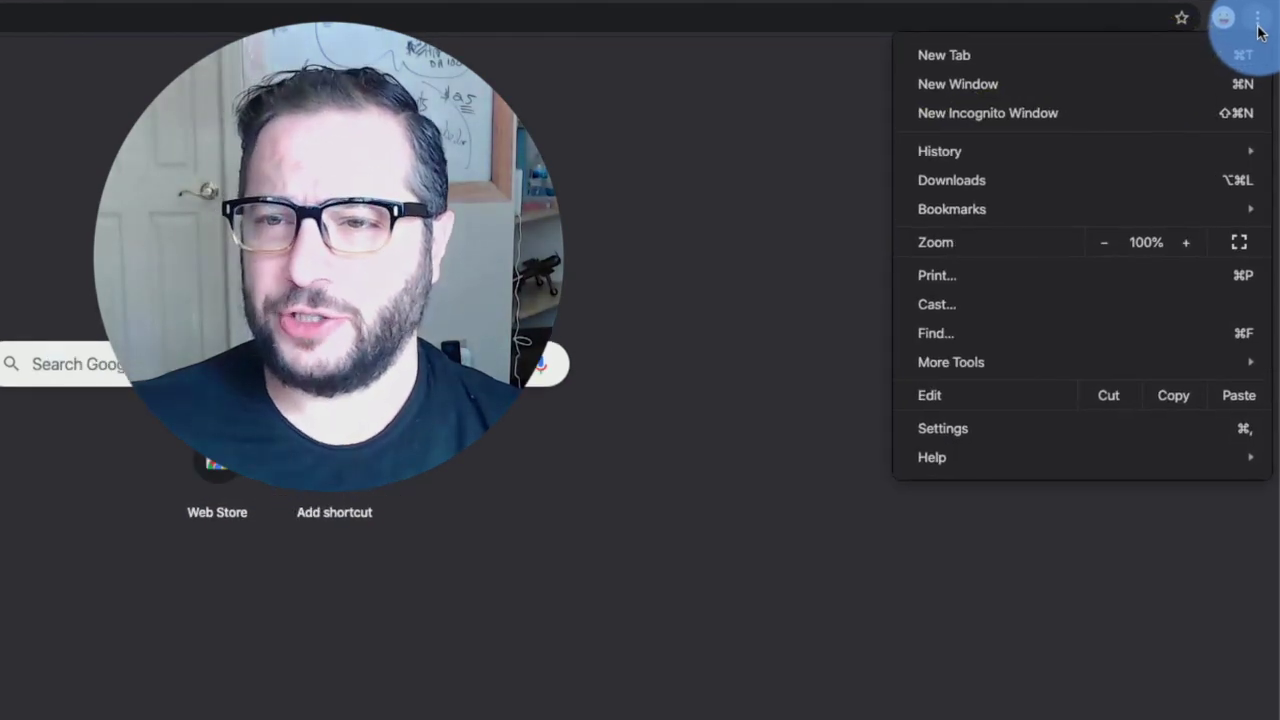
pyautogui.moveTo(950, 420)
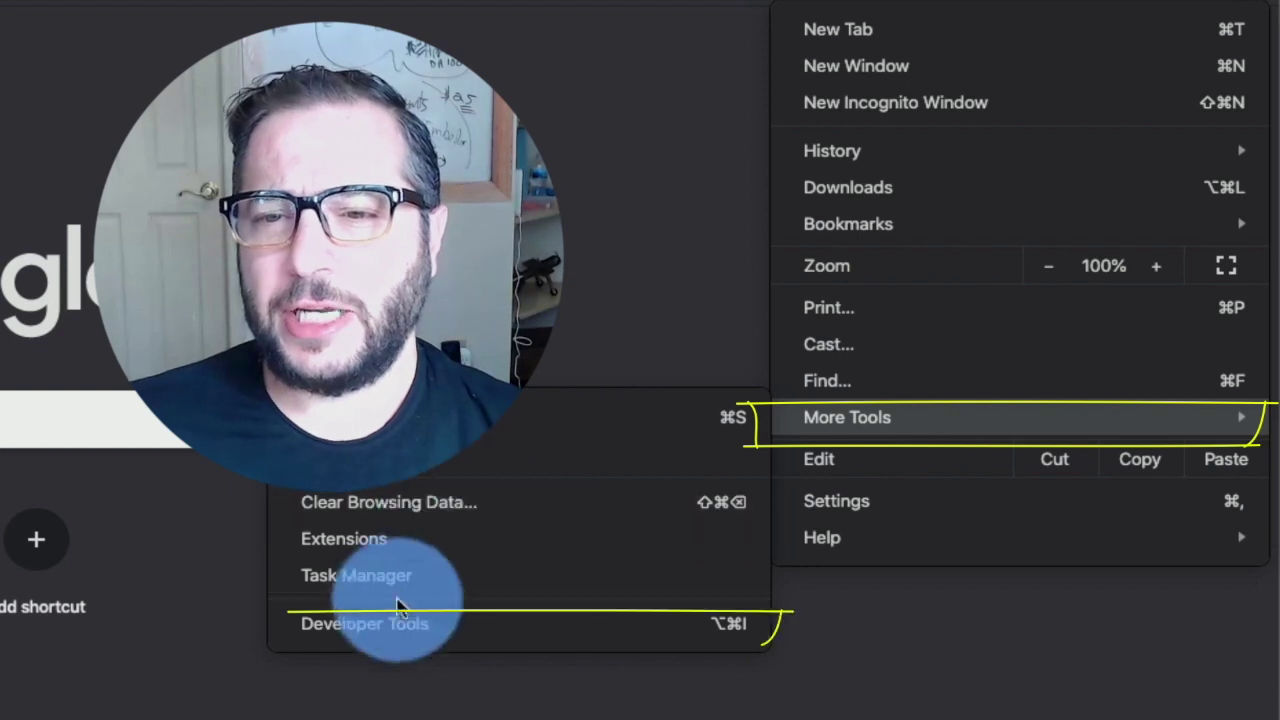
pyautogui.click(446, 628)
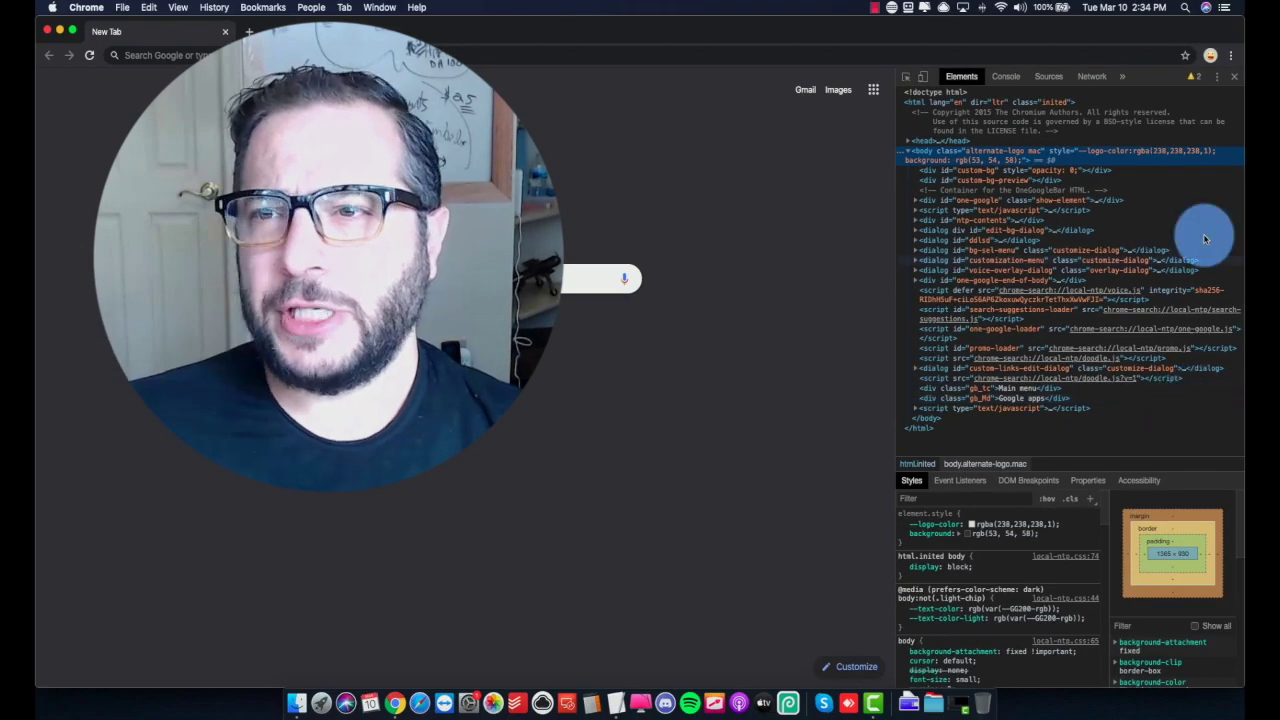
# - Show the console drawer, open Sensors, and add a blank entry under Custom Geolocations via Manage
pyautogui.click(1217, 81)
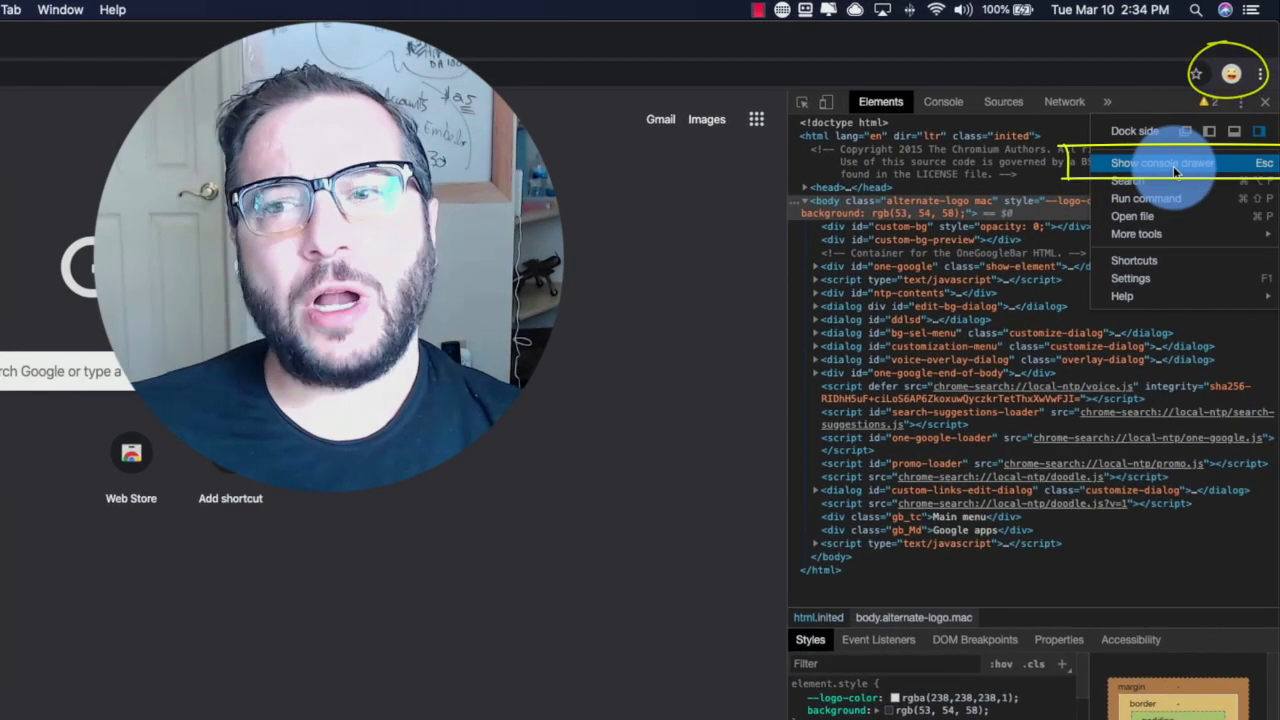
pyautogui.click(1175, 168)
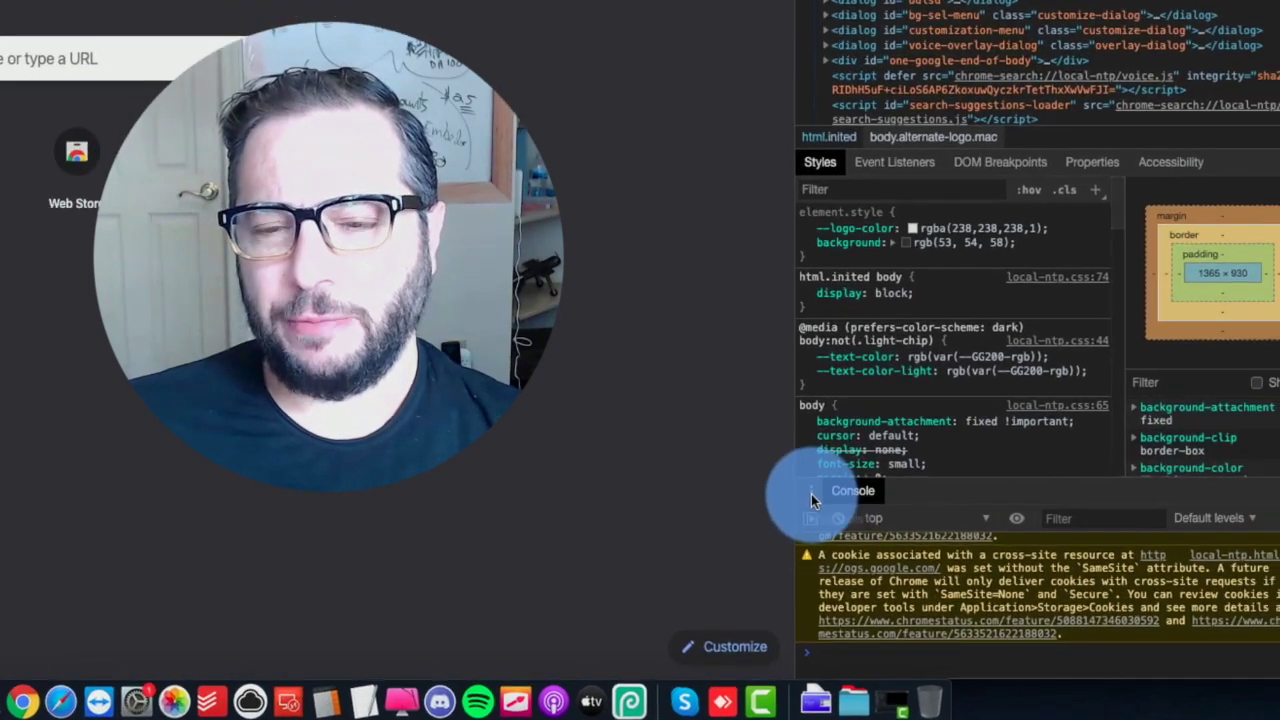
pyautogui.click(811, 494)
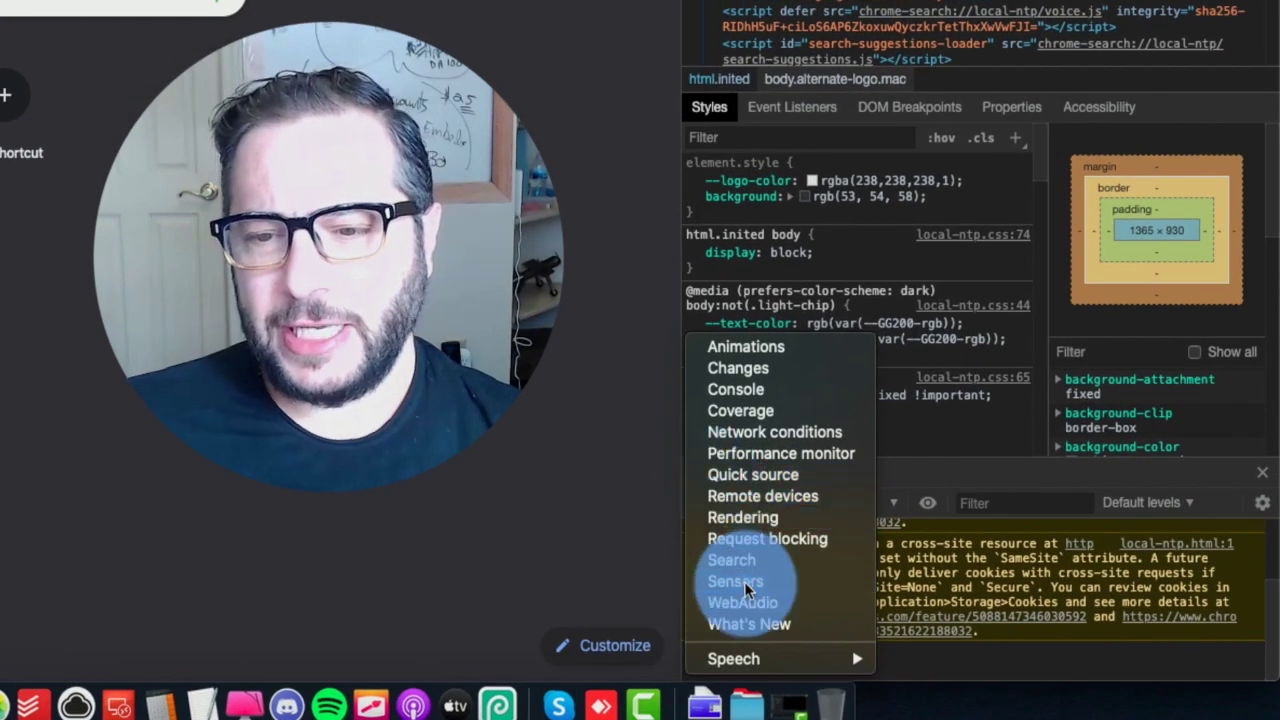
pyautogui.press('Escape')
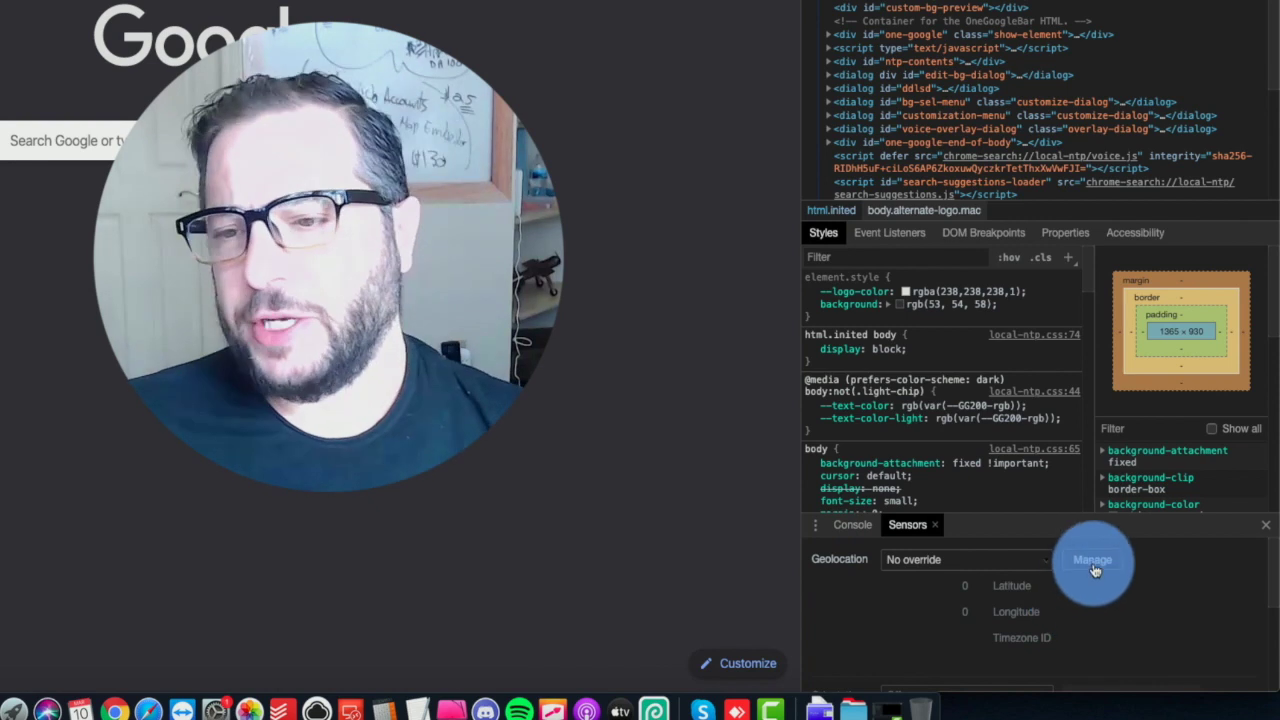
pyautogui.click(1095, 566)
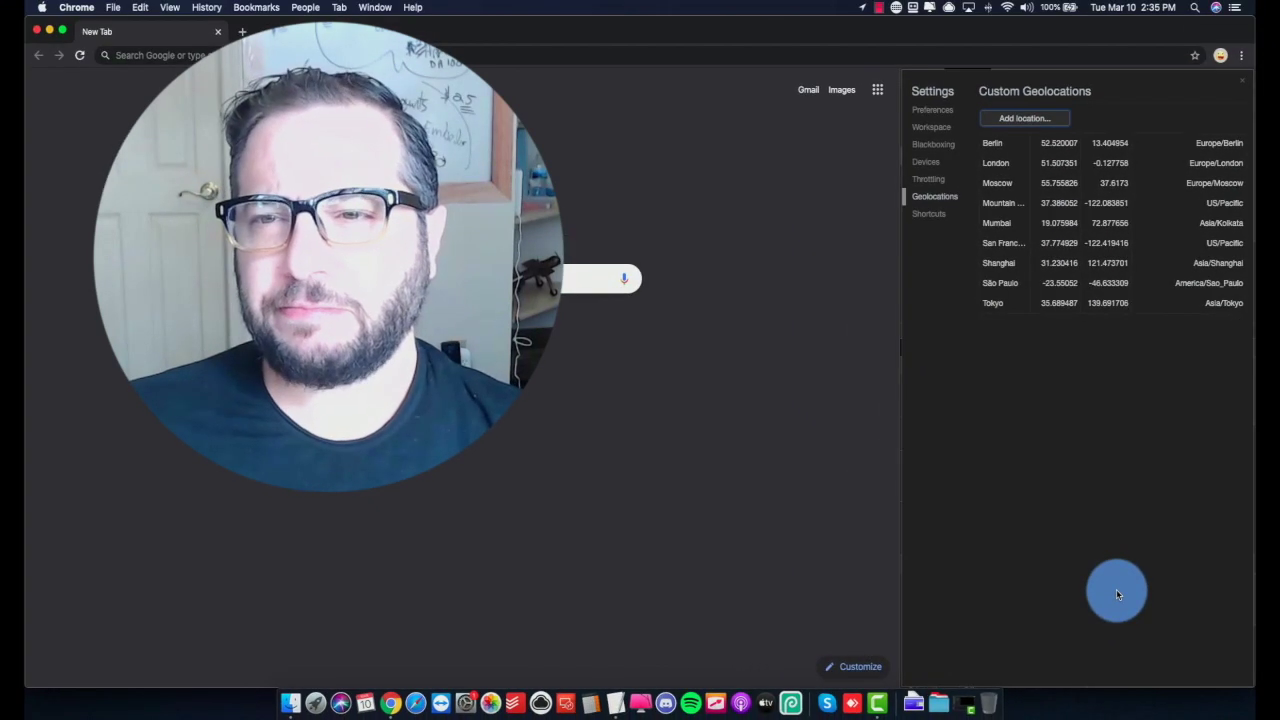
pyautogui.click(1020, 120)
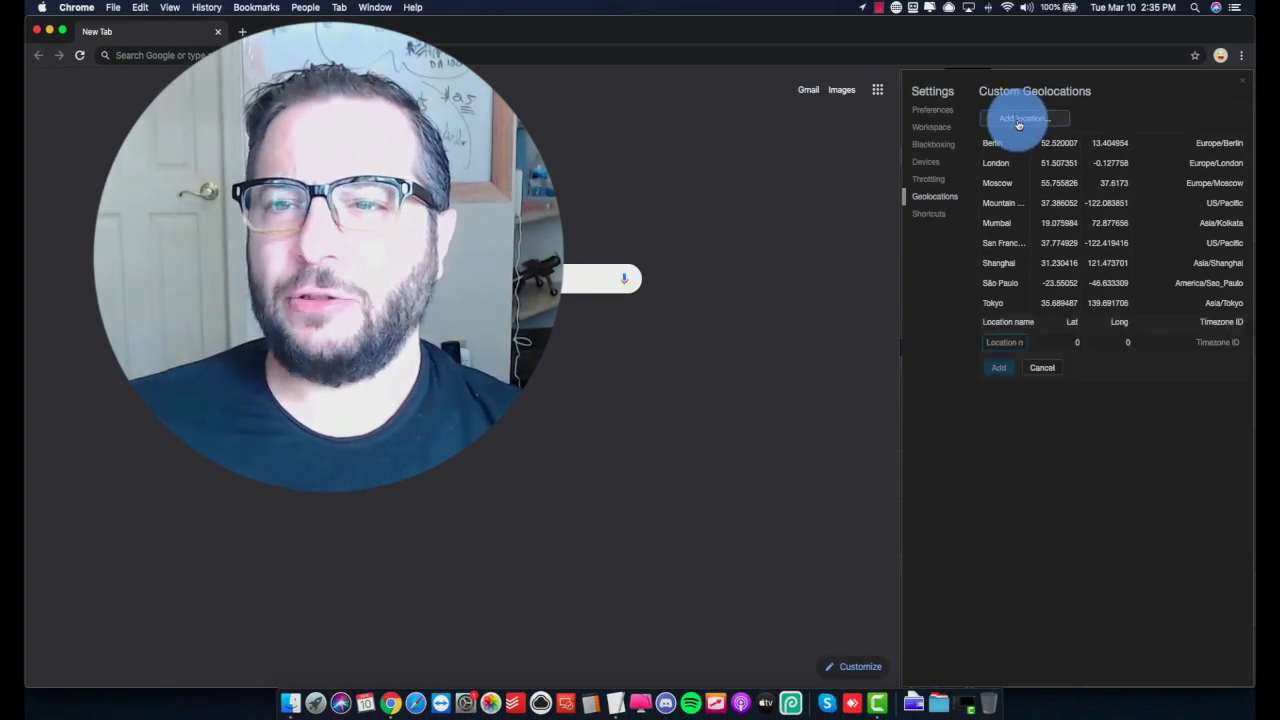
# - Search Google for 'google maps' in a new tab and open Google Maps
pyautogui.click(242, 31)
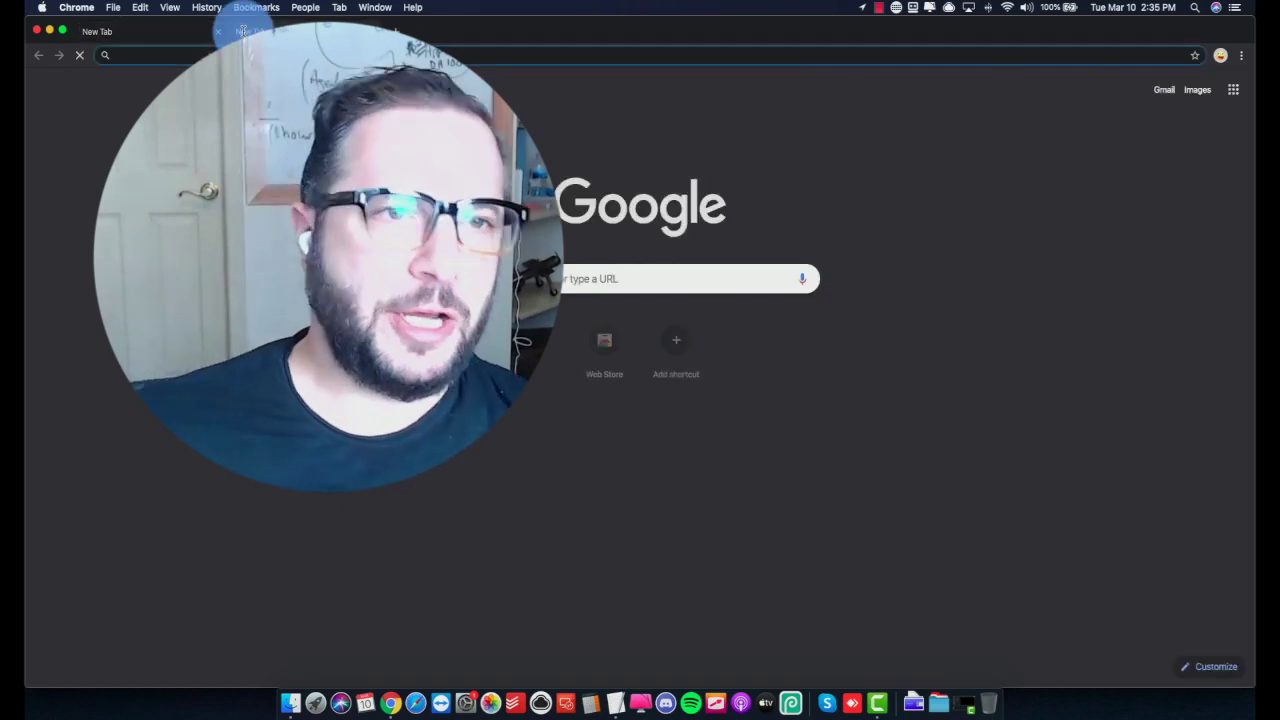
pyautogui.write('google maps')
pyautogui.press('Return')
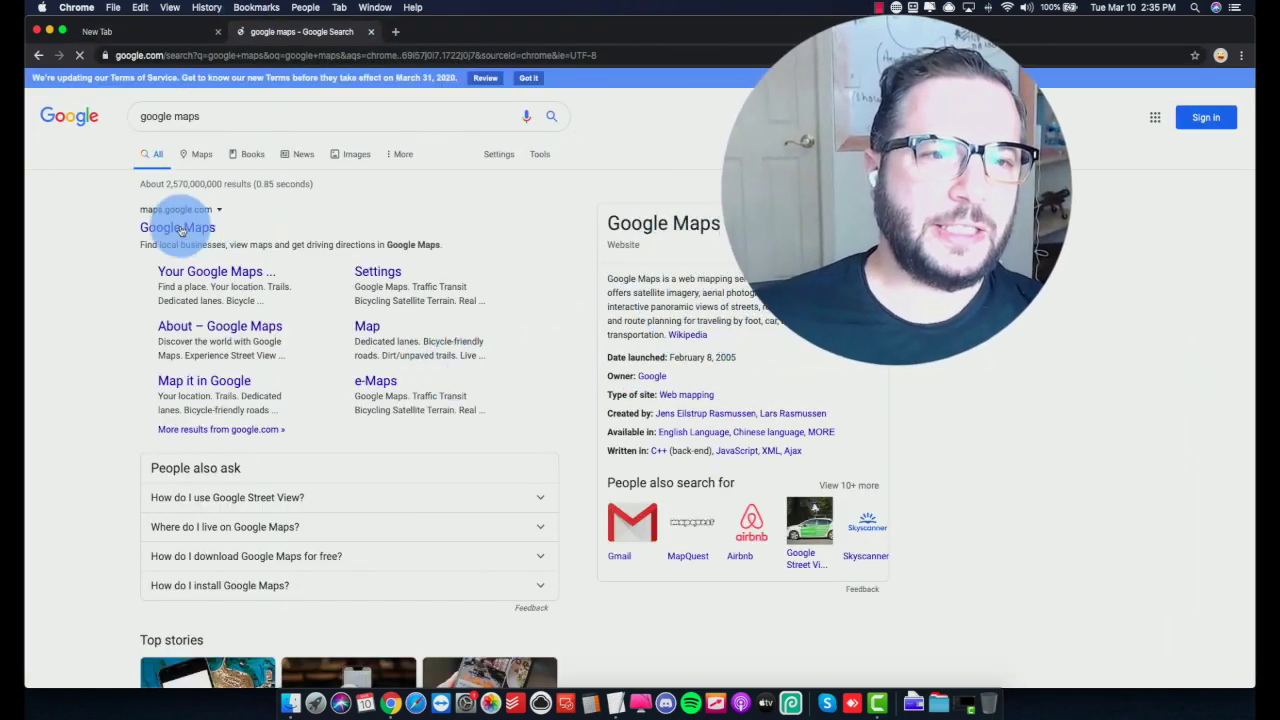
pyautogui.click(178, 228)
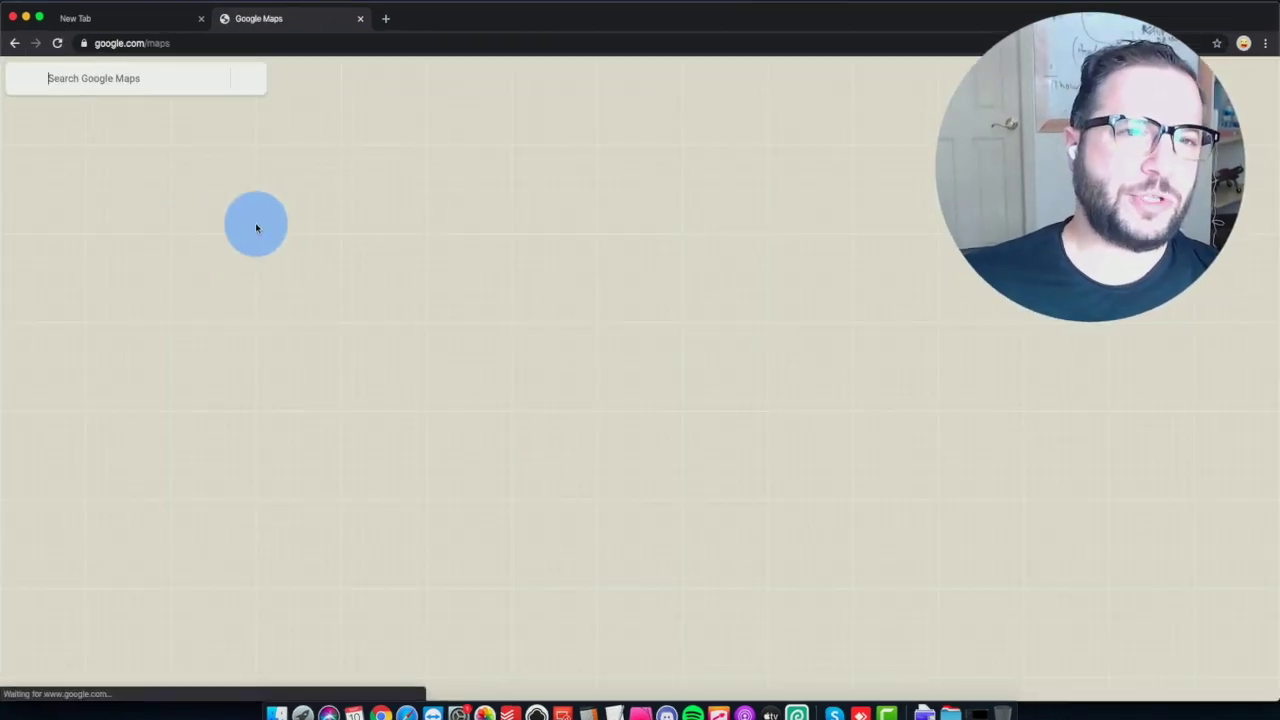
# - Search the map for 'chicago' and zoom into the city around the Loop
pyautogui.scroll(2, 263, 189)
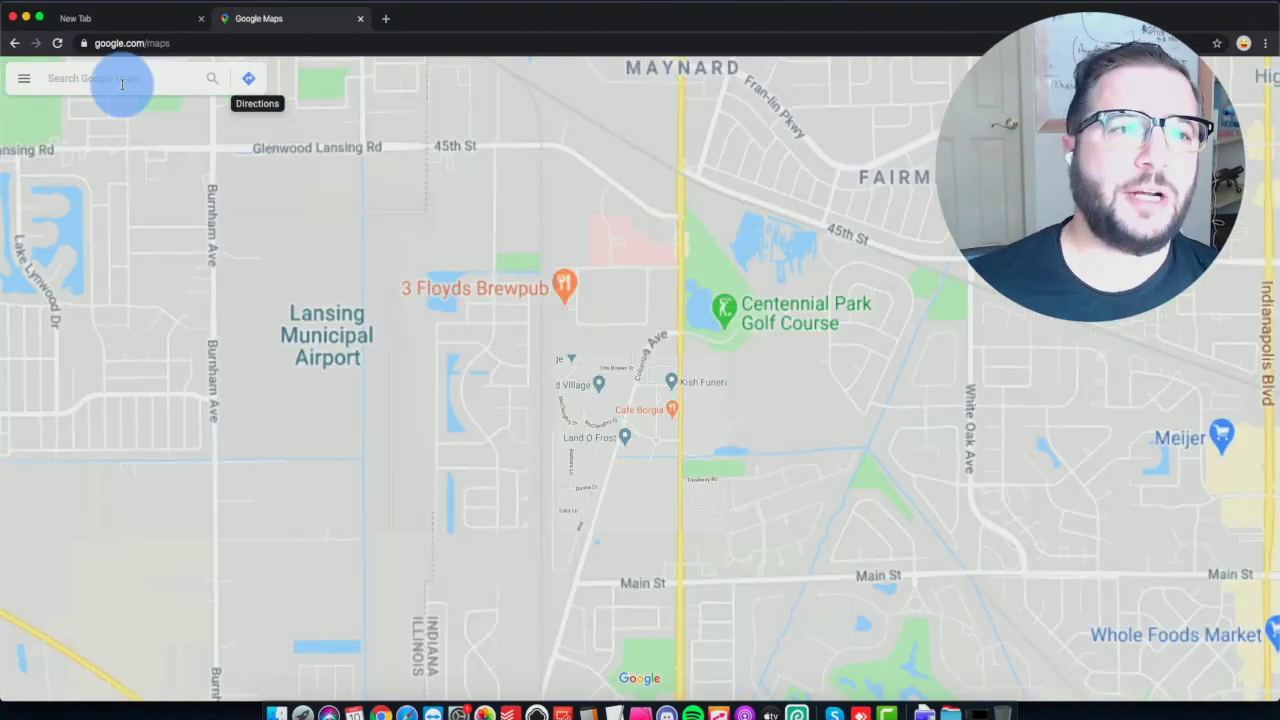
pyautogui.write('chicago')
pyautogui.press('Return')
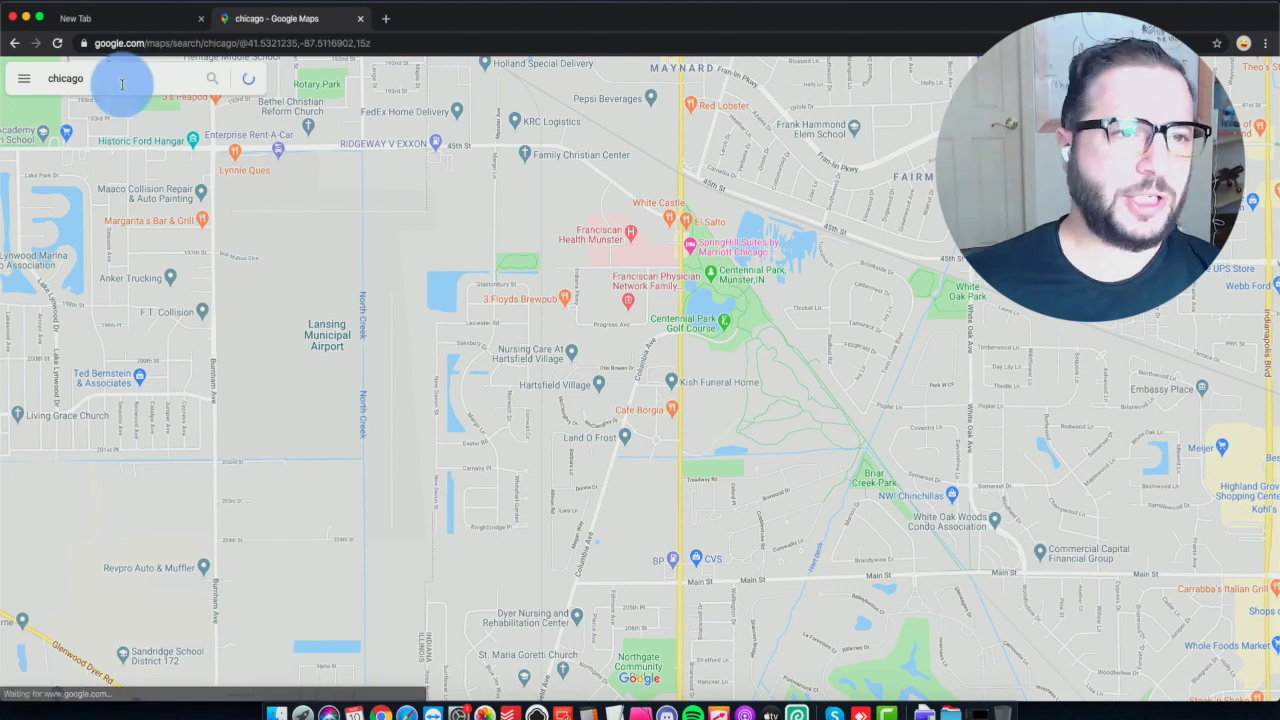
pyautogui.click(476, 432)
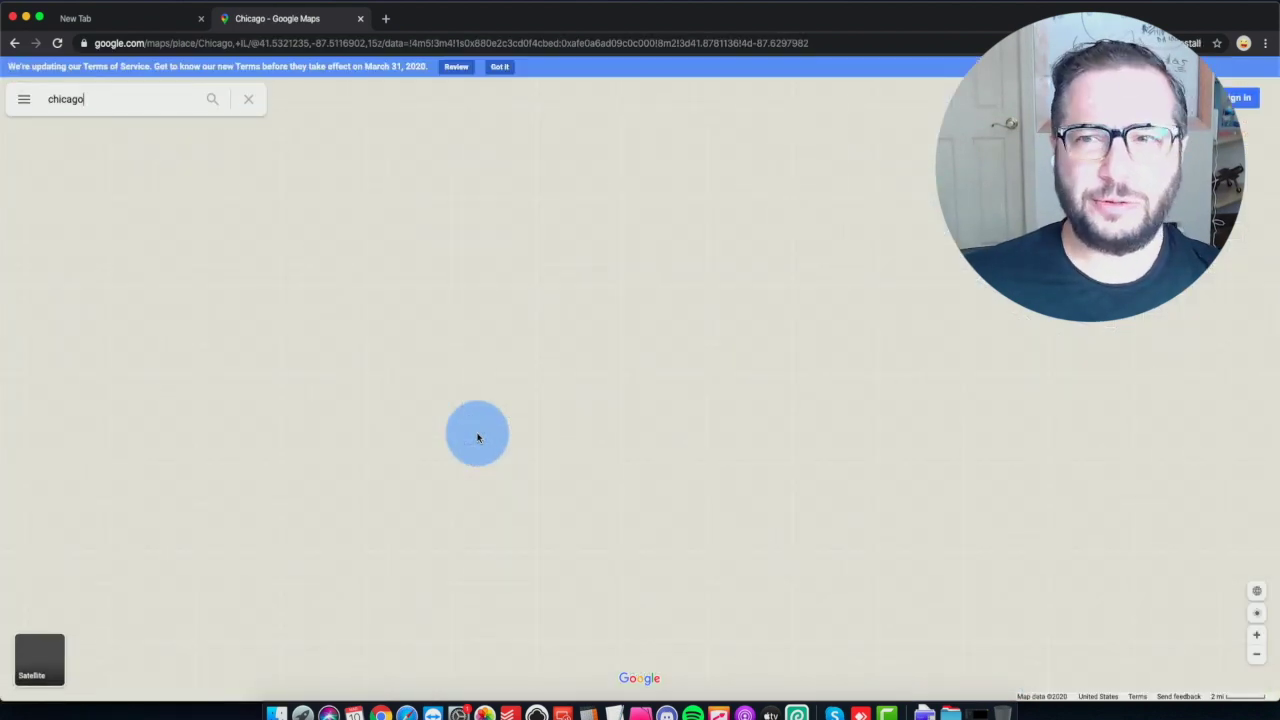
pyautogui.scroll(-5, 829, 349)
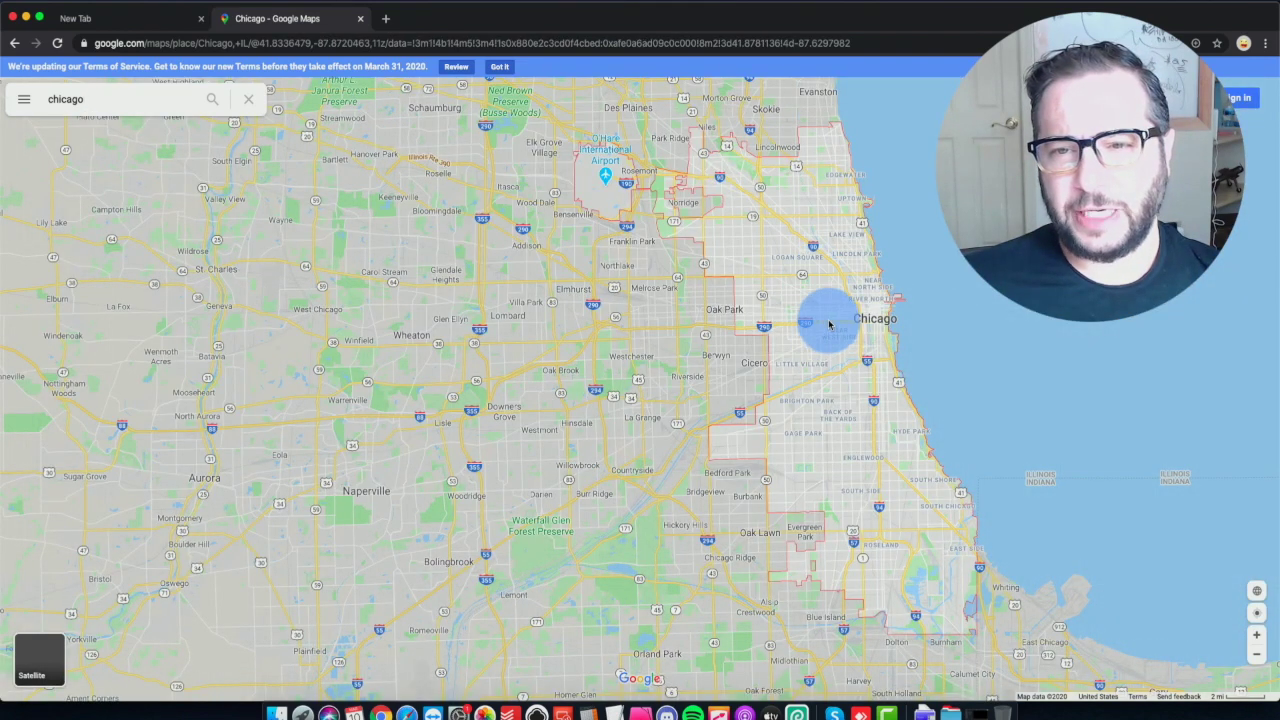
pyautogui.click(829, 325)
pyautogui.scroll(2, 829, 325)
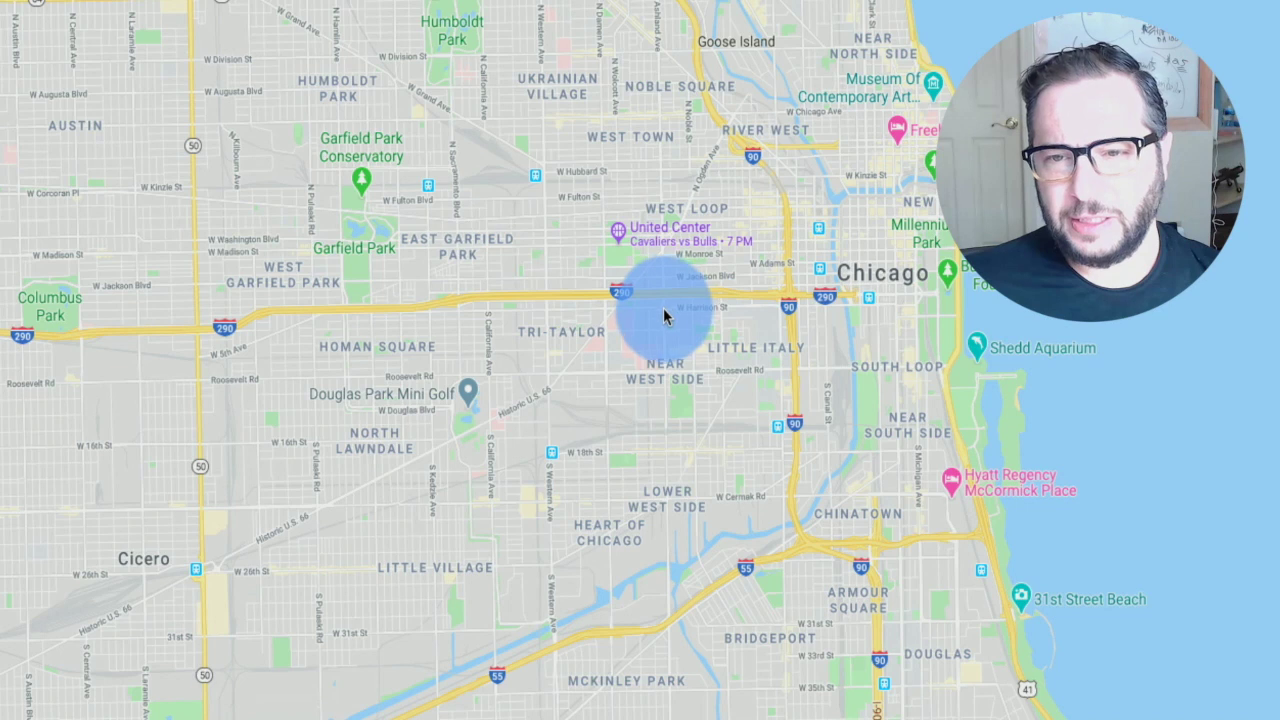
# - Get coordinates 41.874308, -87.666568 near Little Italy with What's here?, then select the latitude in the URL
pyautogui.rightClick(665, 313)
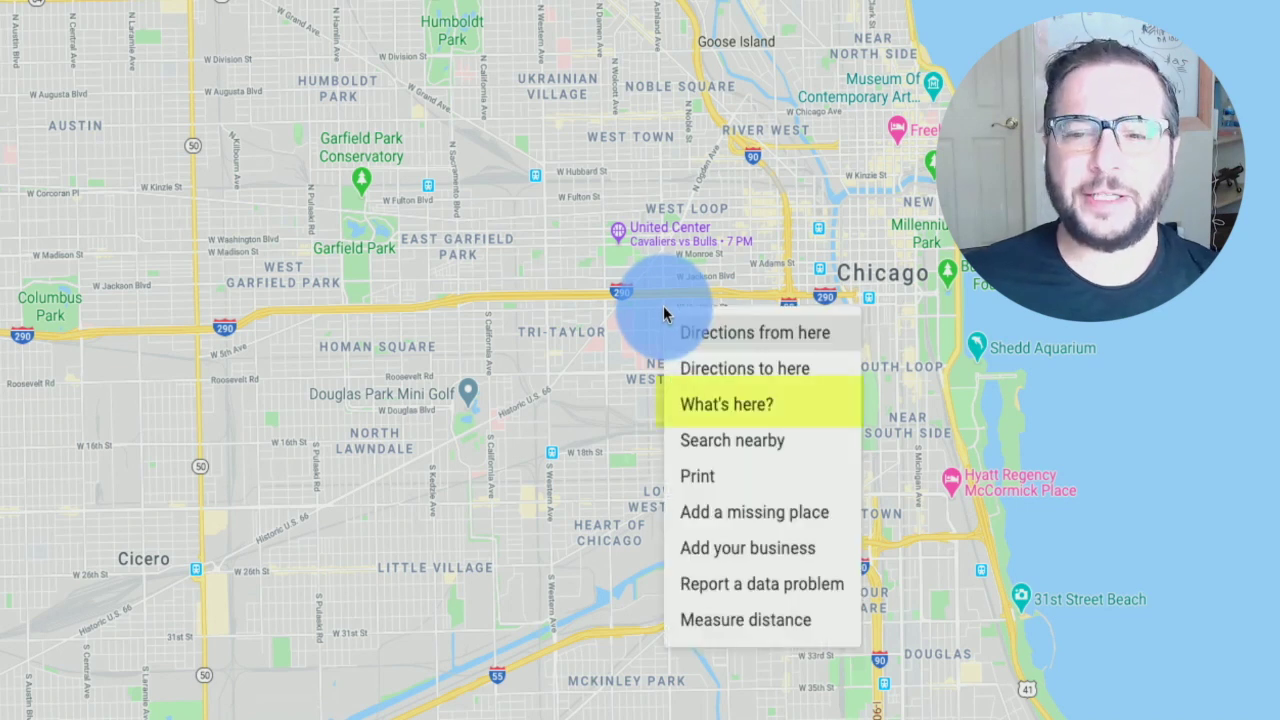
pyautogui.click(729, 412)
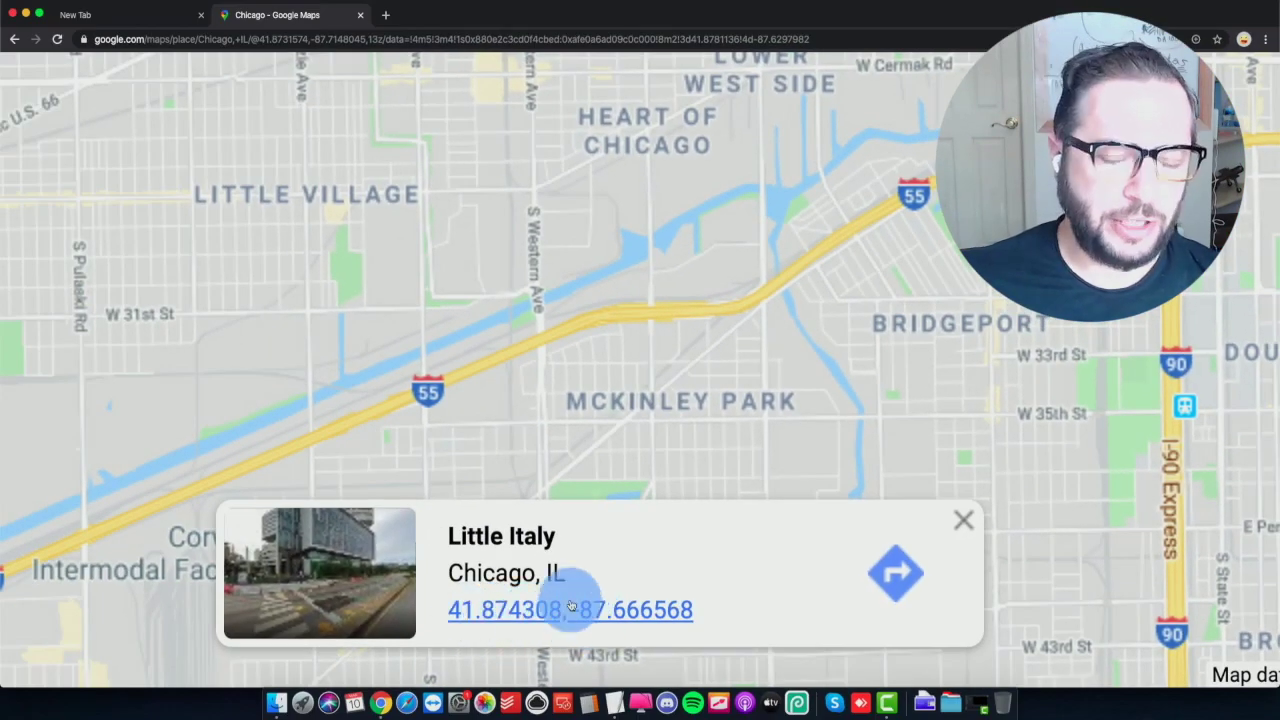
pyautogui.click(250, 39)
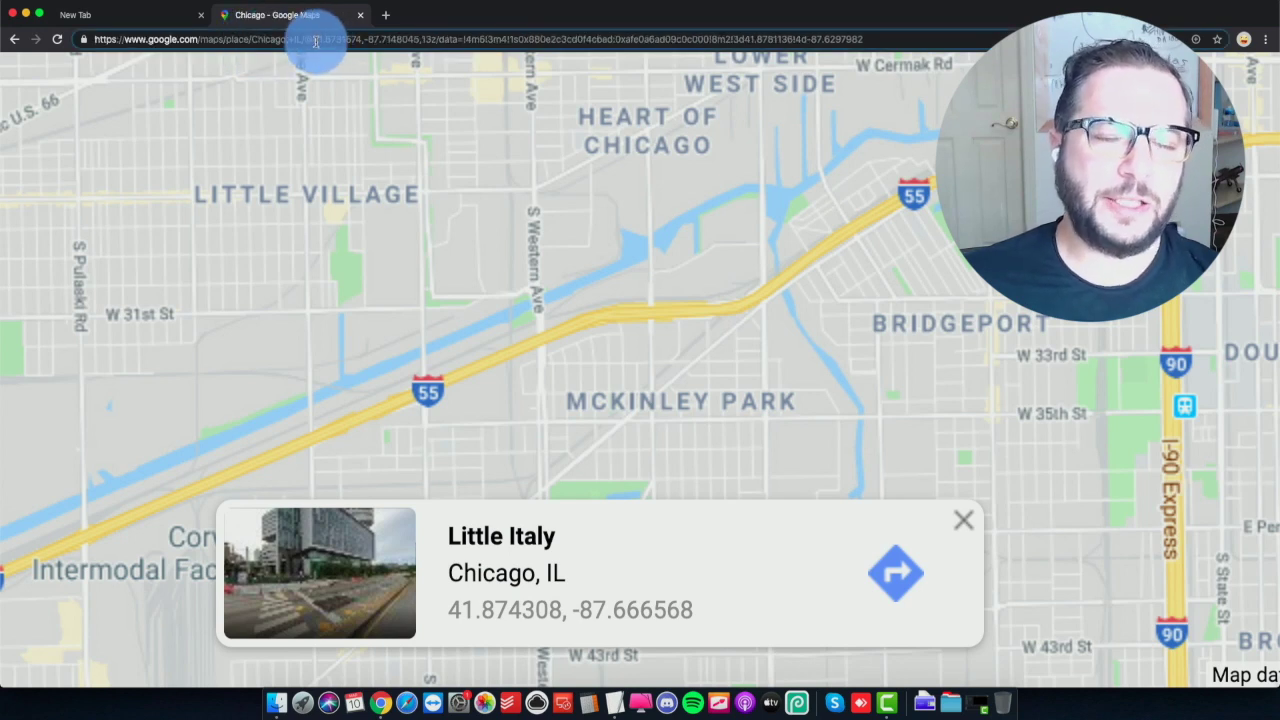
pyautogui.moveTo(313, 42); pyautogui.dragTo(353, 40)
pyautogui.hotkey('ctrl', 'c')
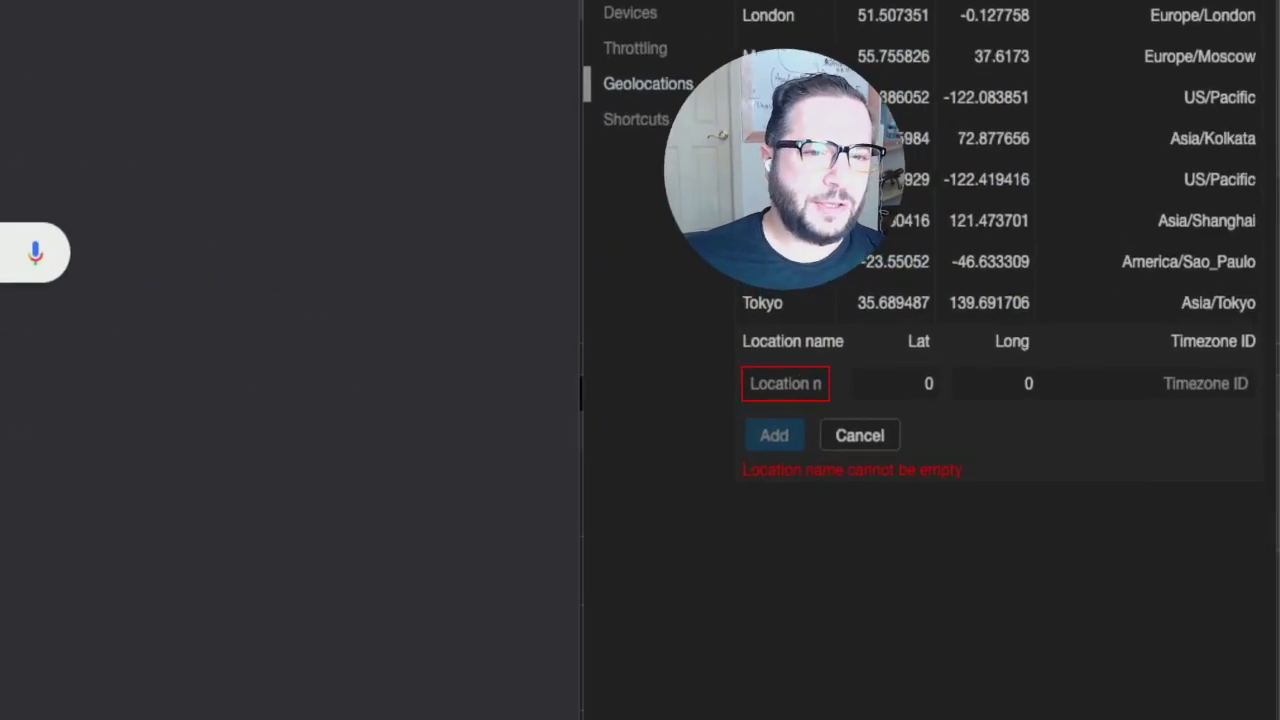
# - Fill the new location: name Chicago South, latitude 41.87315, longitude -87.71480, timezone starting 'ce'
pyautogui.click(892, 395)
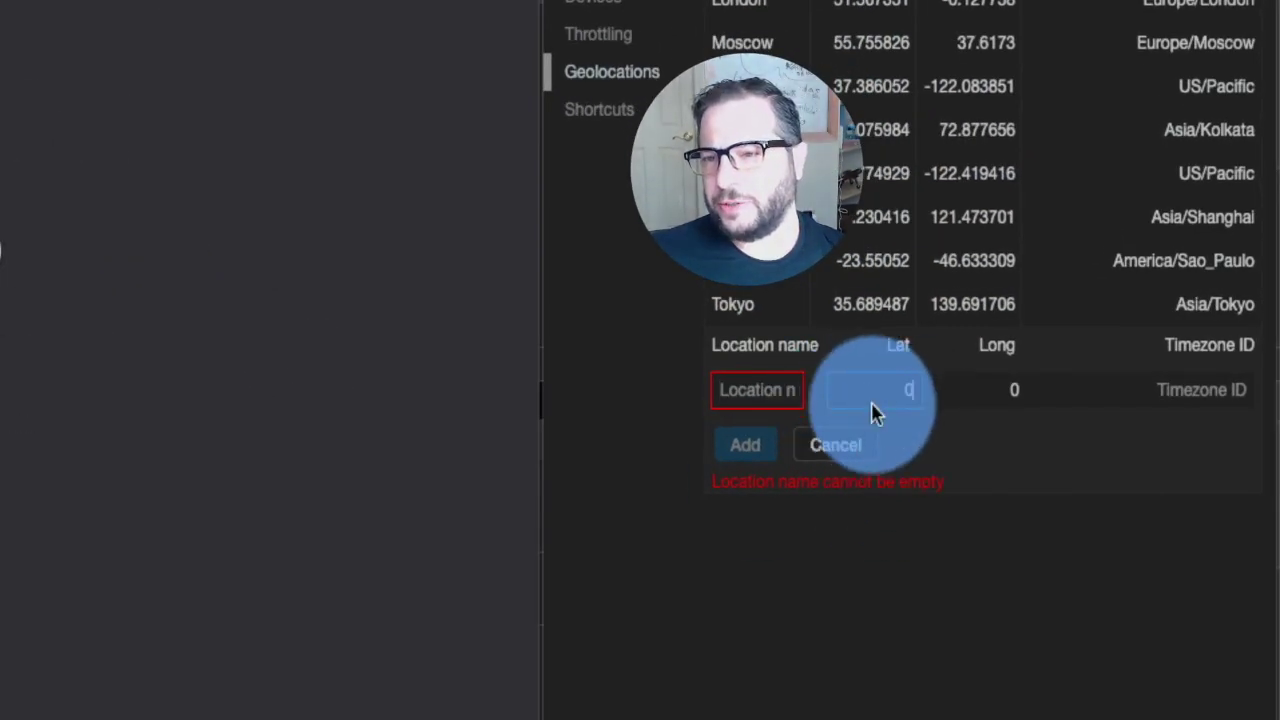
pyautogui.hotkey('ctrl', 'v')
pyautogui.click(772, 385)
pyautogui.write('Chicag')
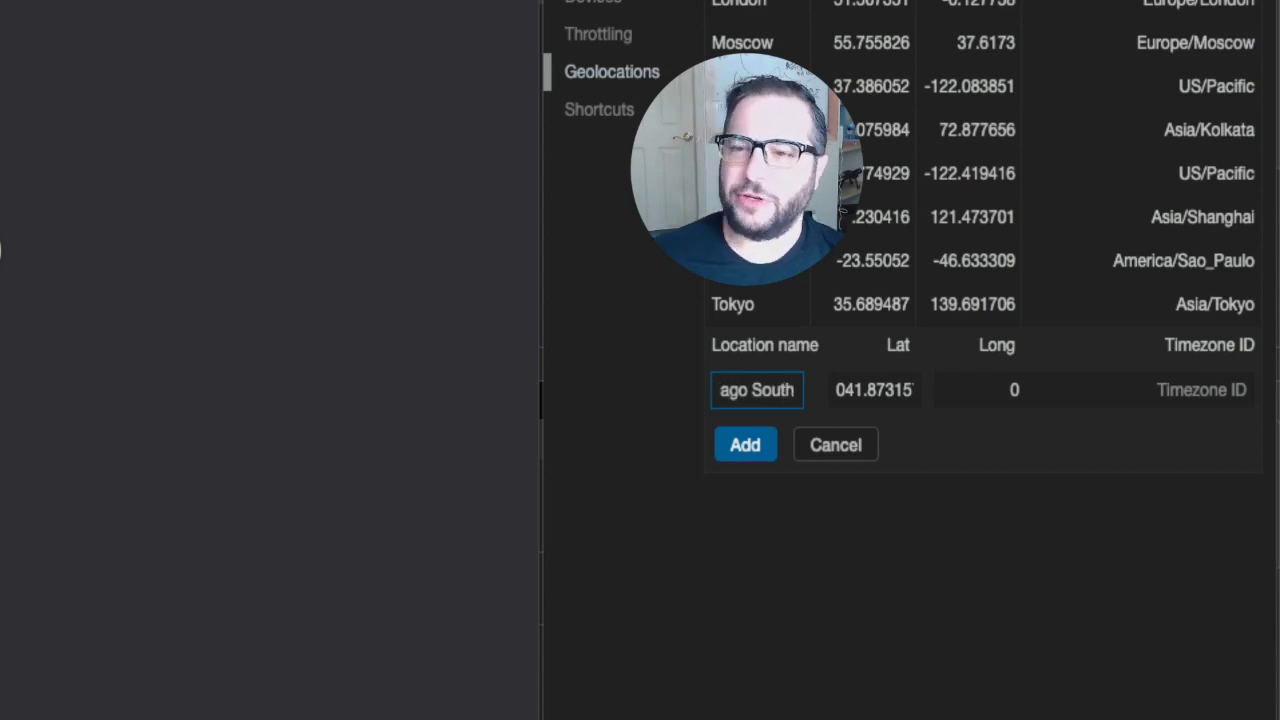
pyautogui.click(971, 390)
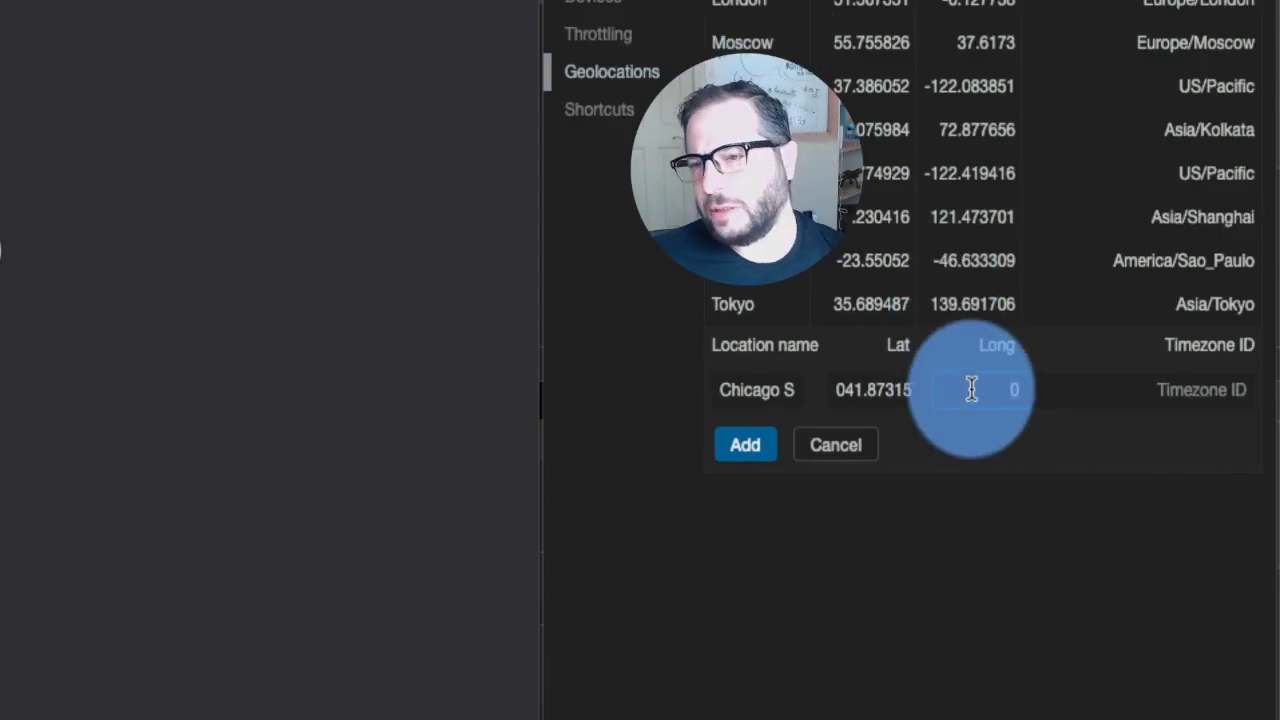
pyautogui.click(1180, 390)
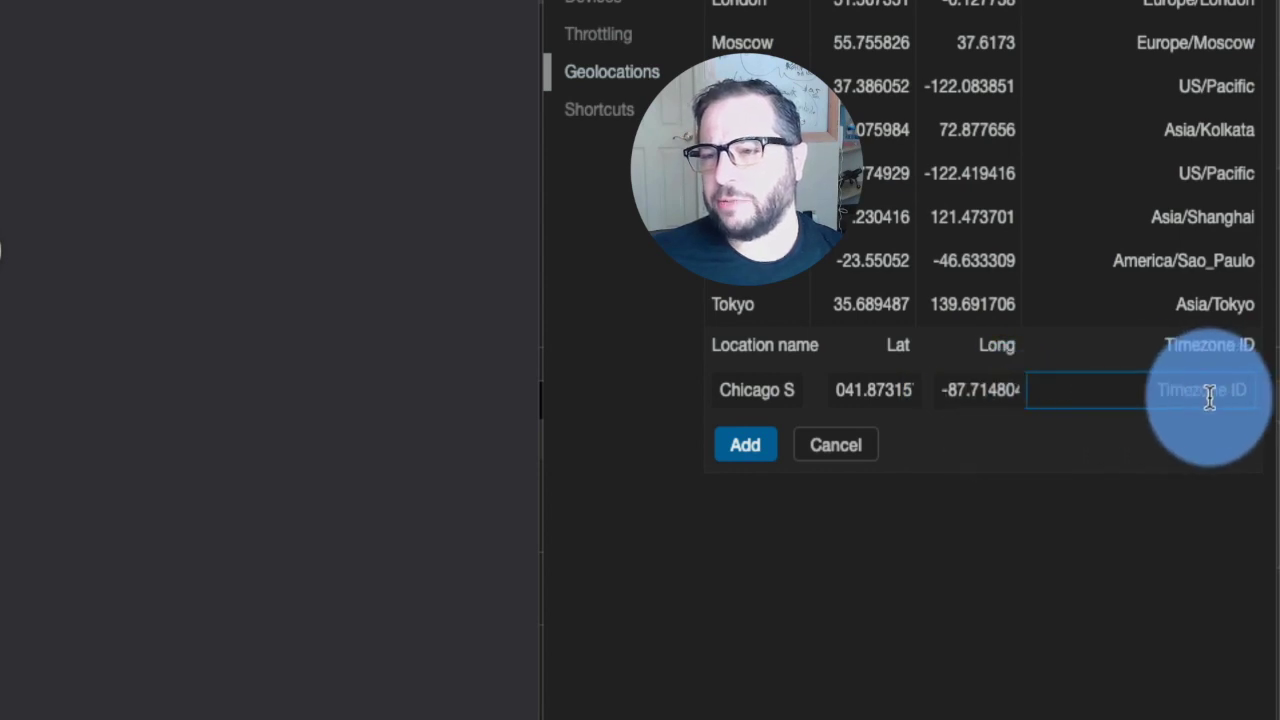
pyautogui.write('ce')
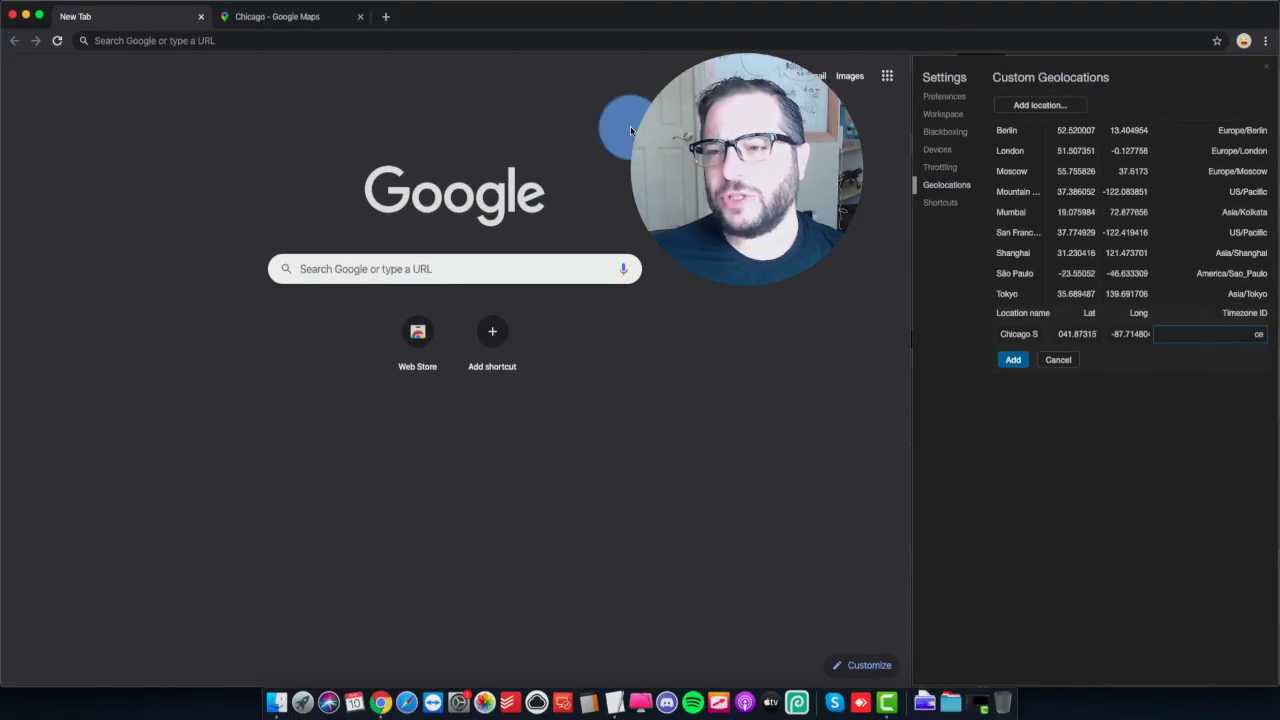
# - Search Google for 'google chrome timezone id' in a new tab
pyautogui.click(389, 20)
pyautogui.write('ch')
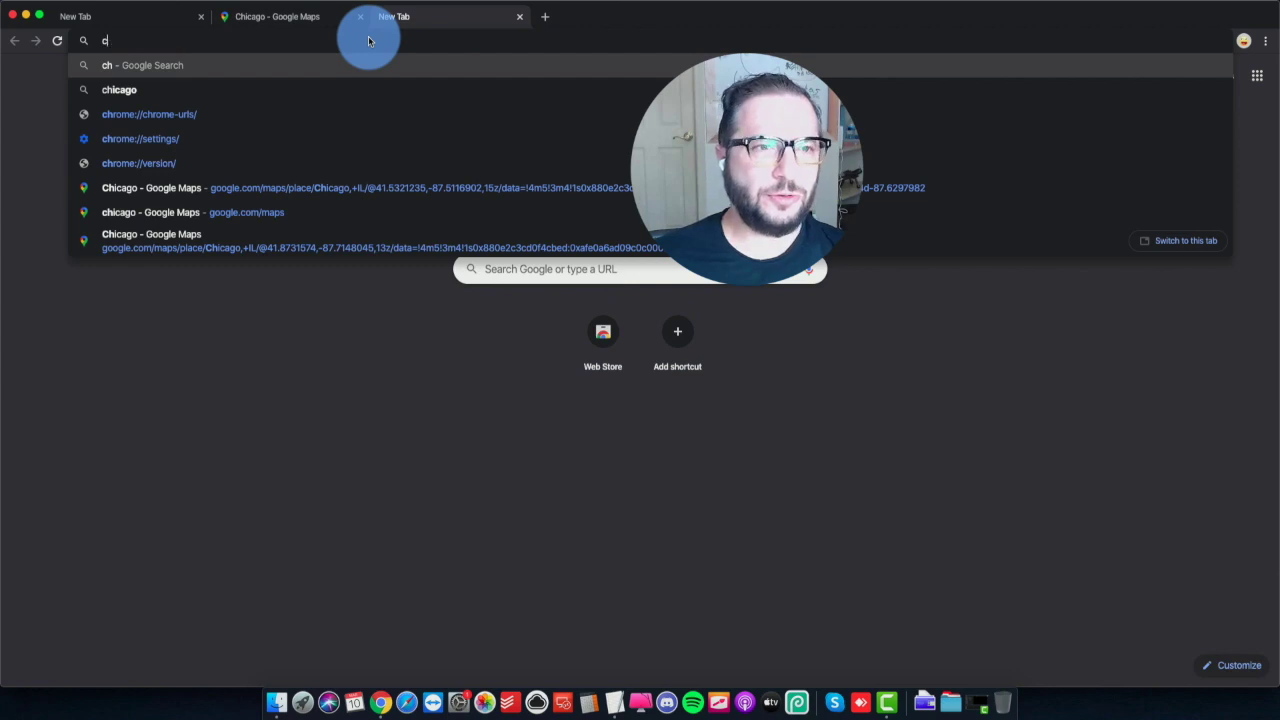
pyautogui.press('BackSpace')
pyautogui.write('google chrom')
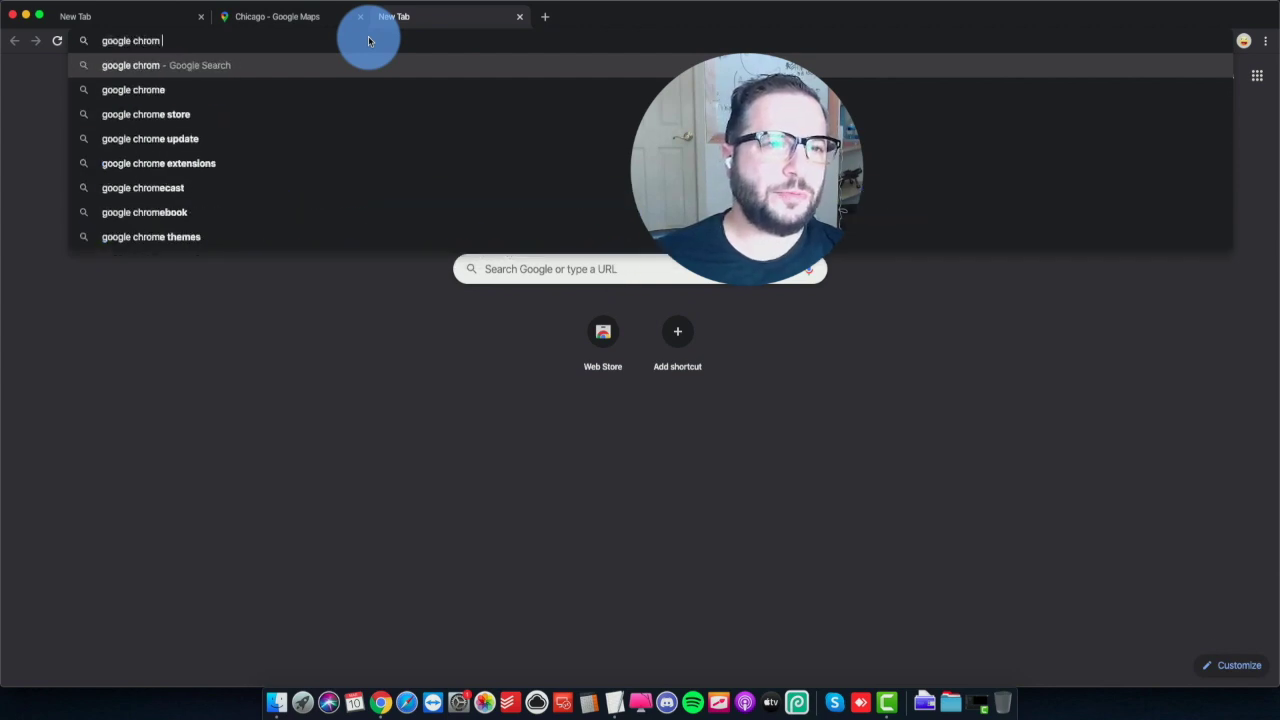
pyautogui.write('e timer')
pyautogui.press('Down')
pyautogui.press('Down')
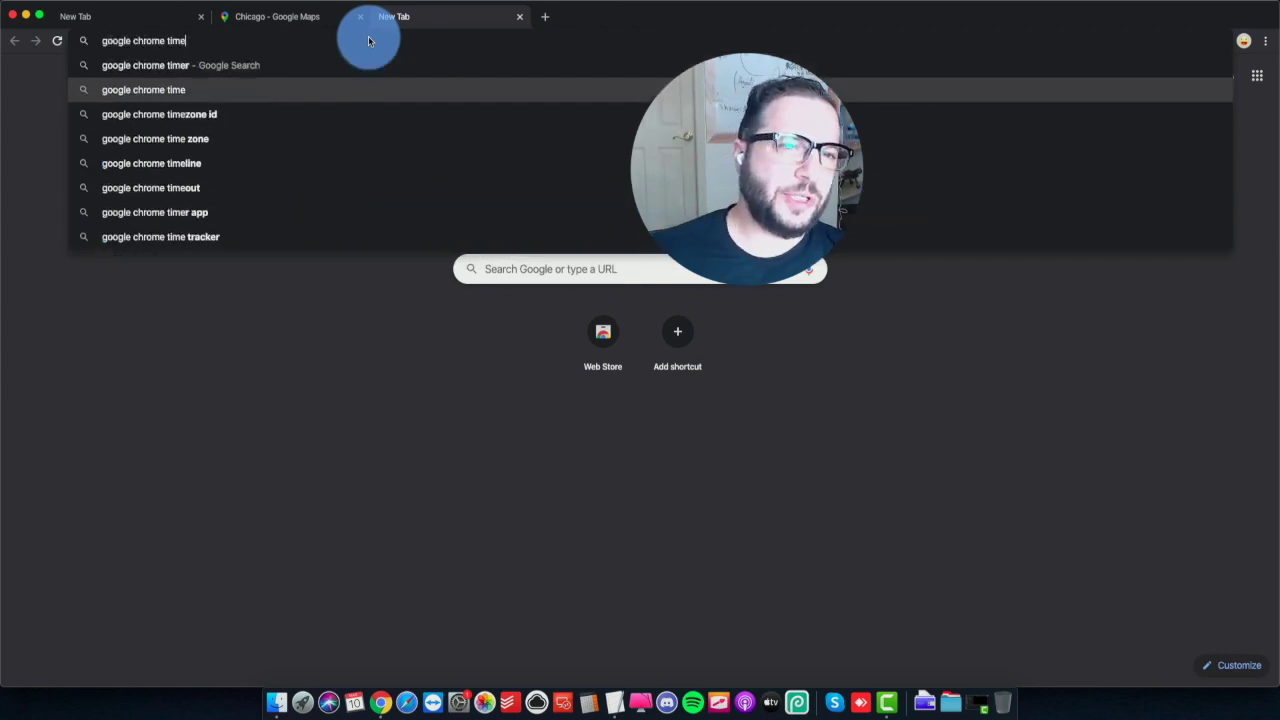
pyautogui.press('Return')
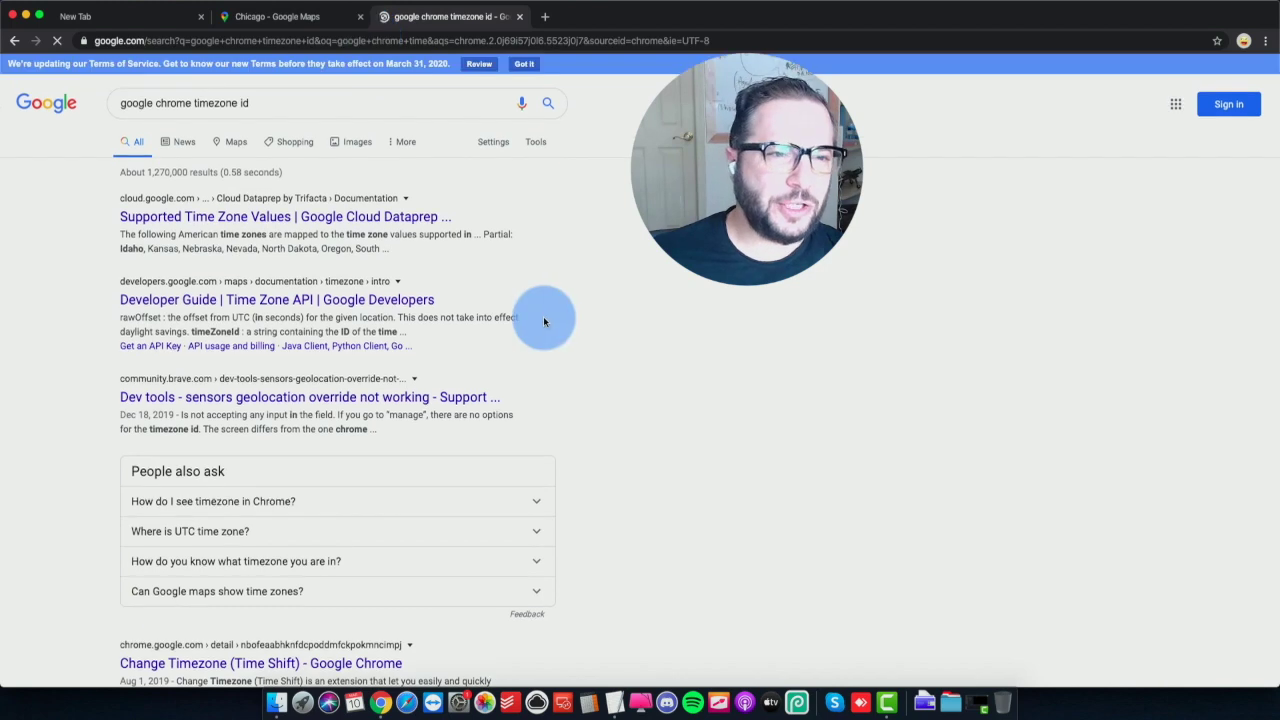
# - Open Google Cloud's Supported Time Zone Values page and select the US/Central value
pyautogui.click(327, 218)
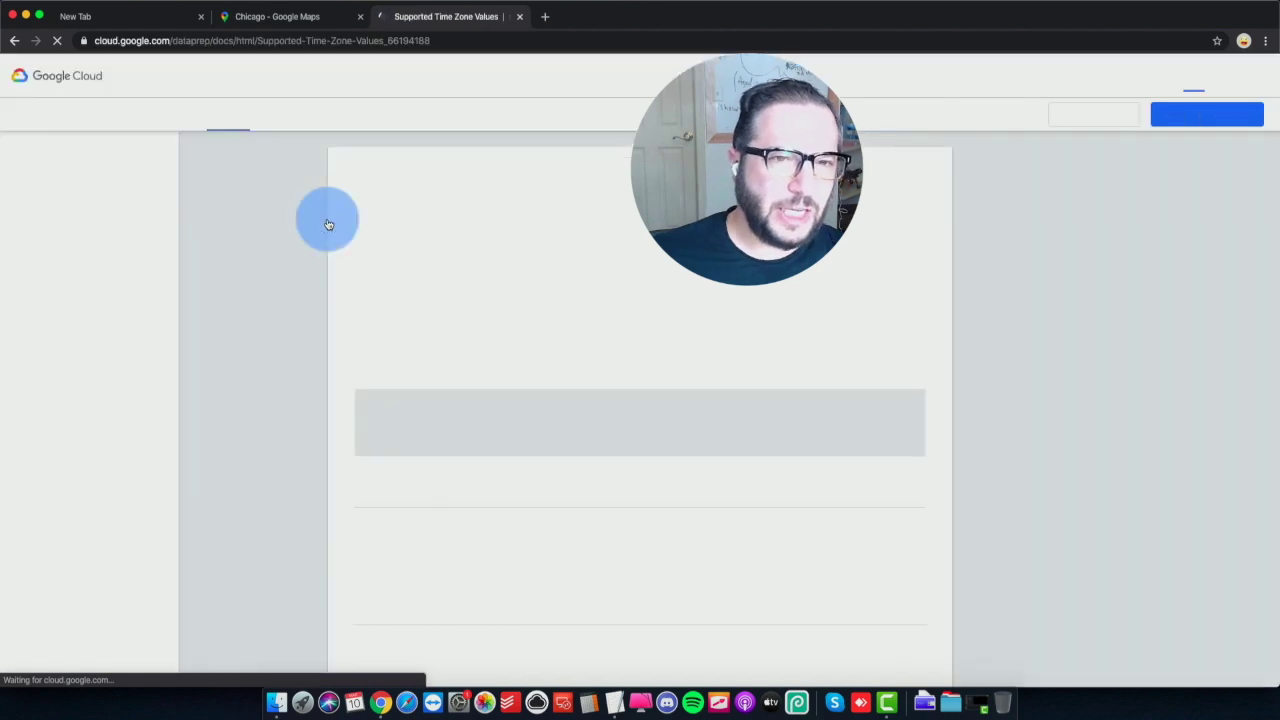
pyautogui.scroll(-3, 600, 280)
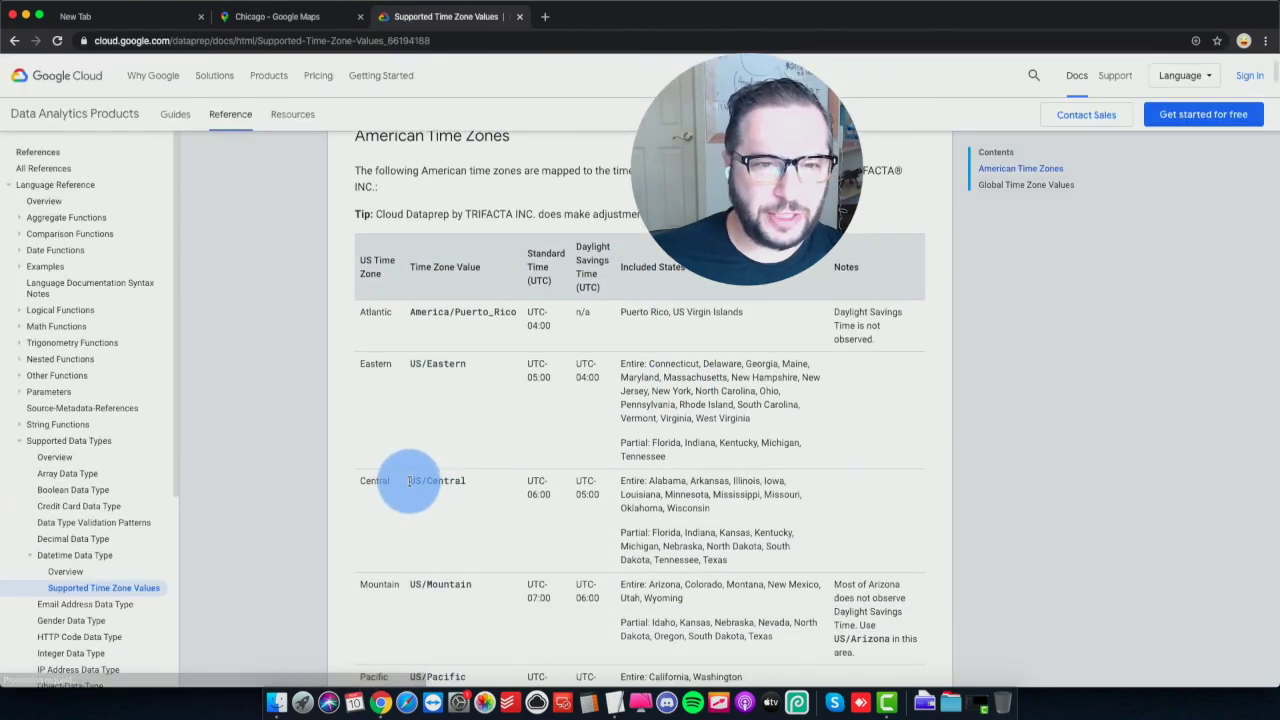
pyautogui.moveTo(410, 482); pyautogui.dragTo(461, 488)
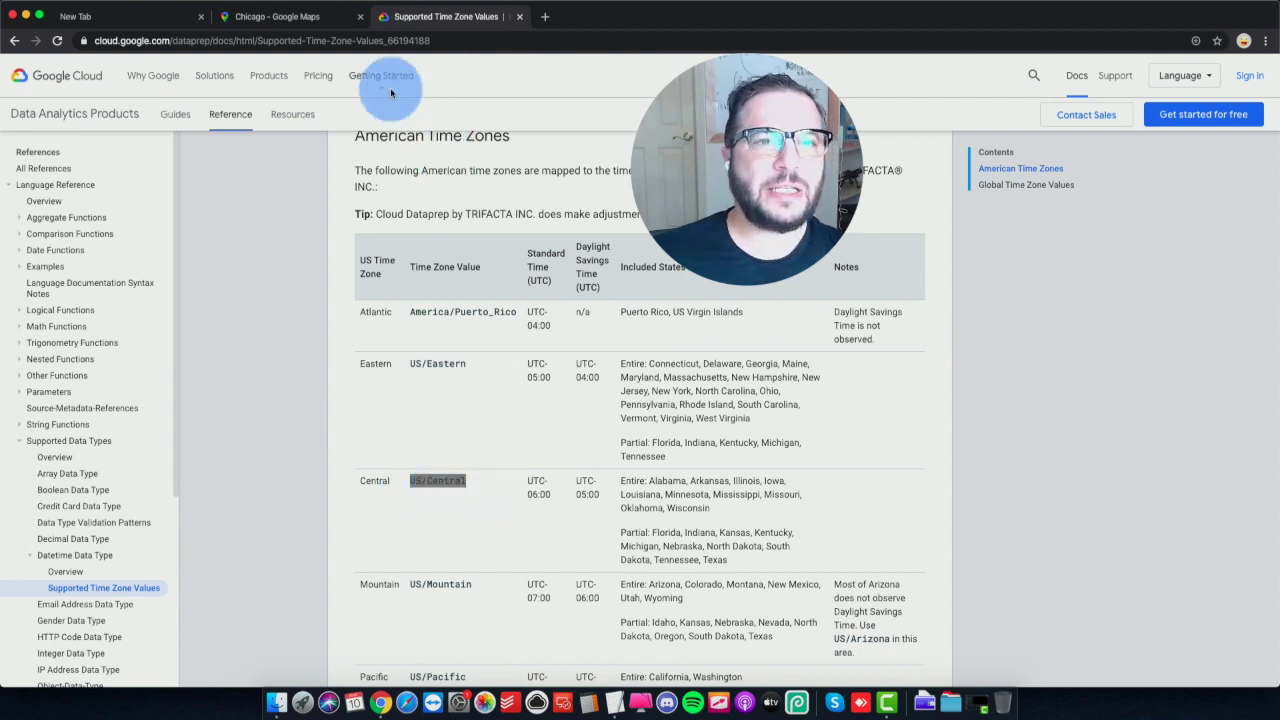
pyautogui.click(288, 17)
# - Set the Timezone ID to US/Central, save the Chicago South location, and close Settings
pyautogui.click(149, 12)
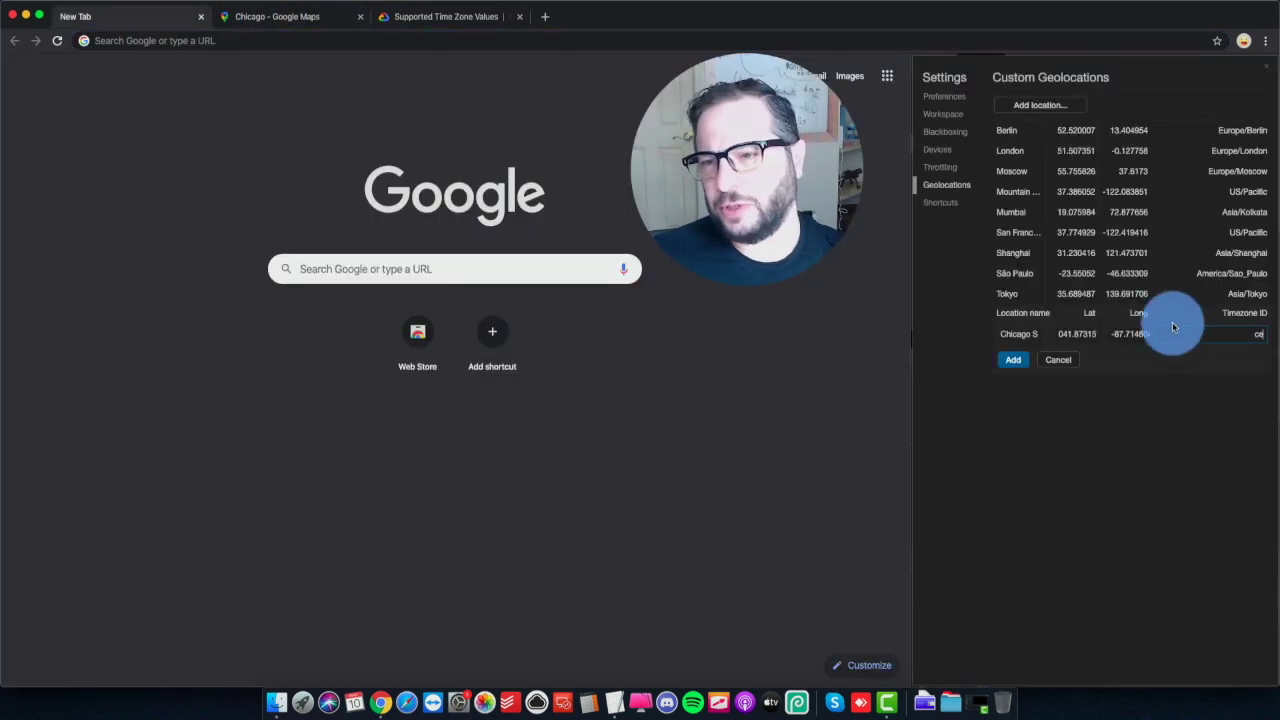
pyautogui.moveTo(1186, 331); pyautogui.dragTo(1249, 340)
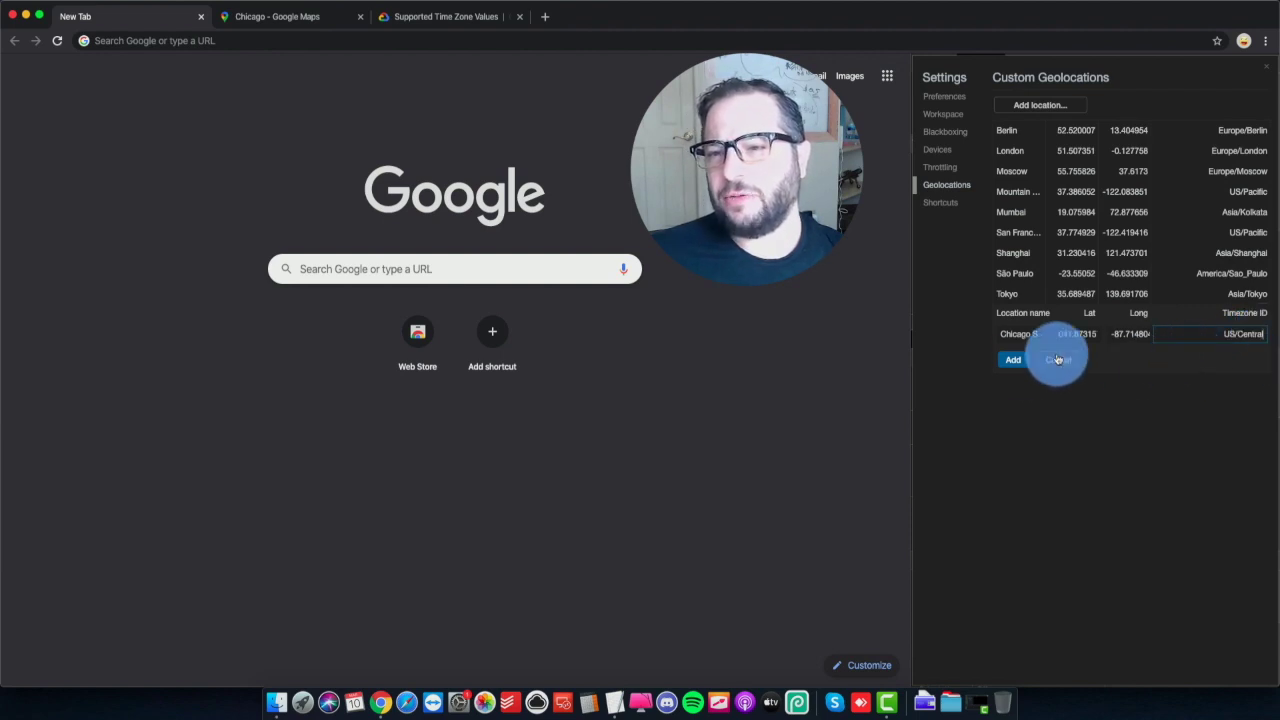
pyautogui.click(1015, 360)
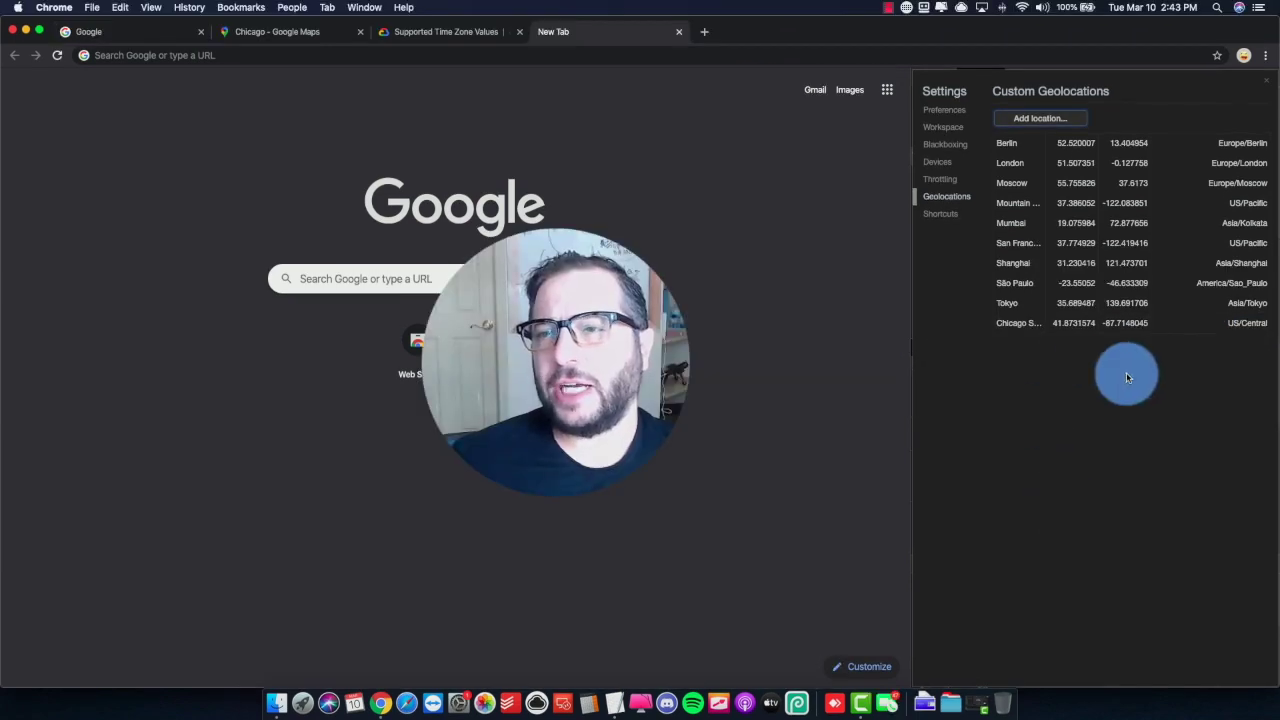
pyautogui.click(1268, 84)
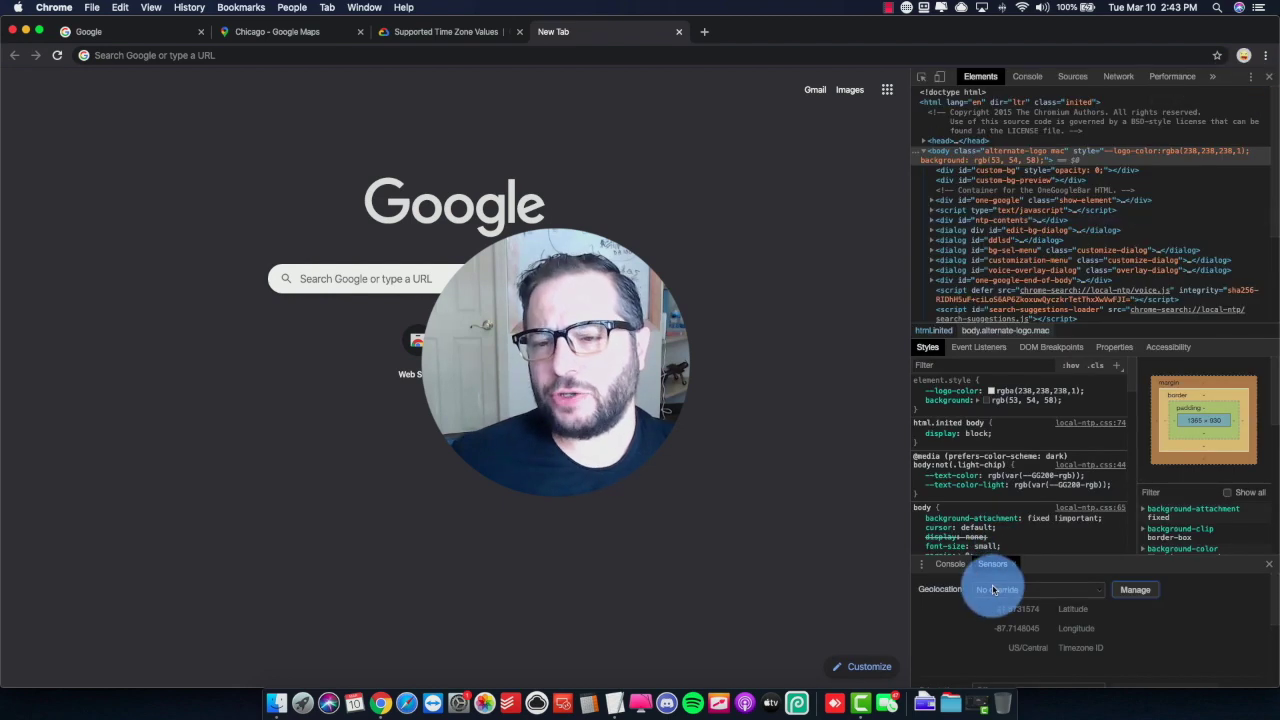
# - Choose Chicago South as the Sensors geolocation override
pyautogui.click(993, 590)
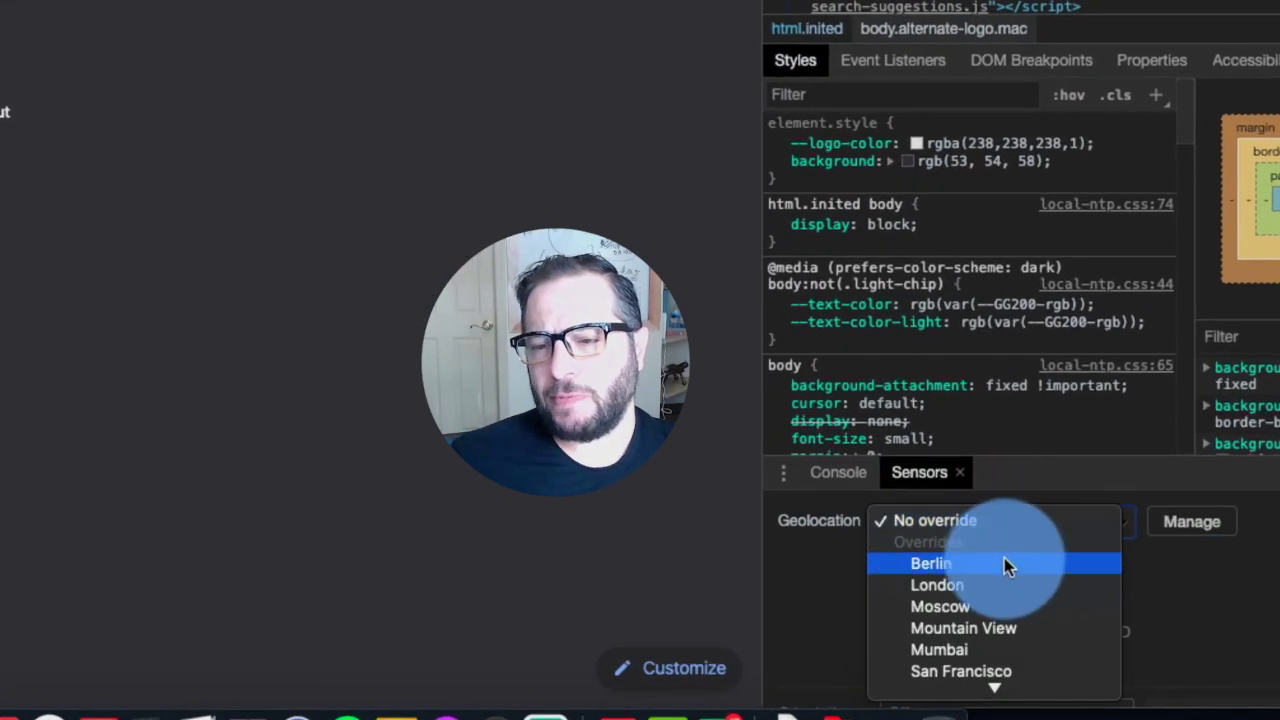
pyautogui.scroll(-5, 1009, 575)
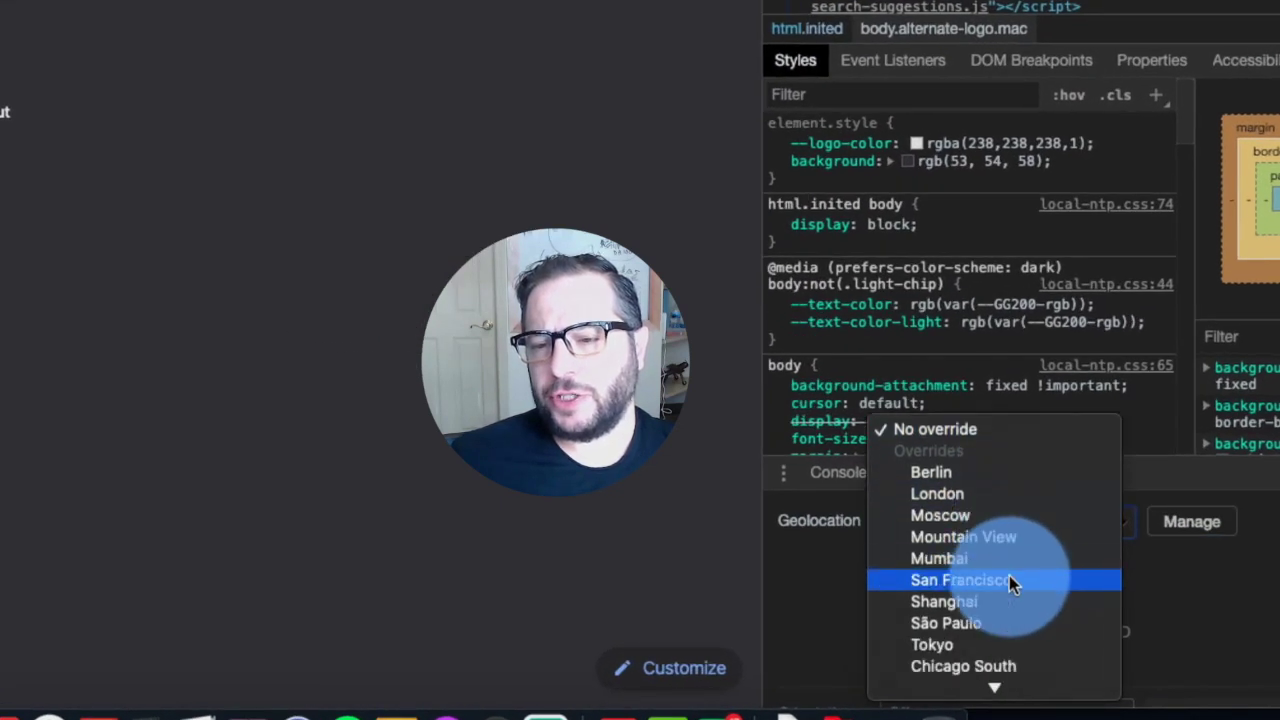
pyautogui.click(960, 621)
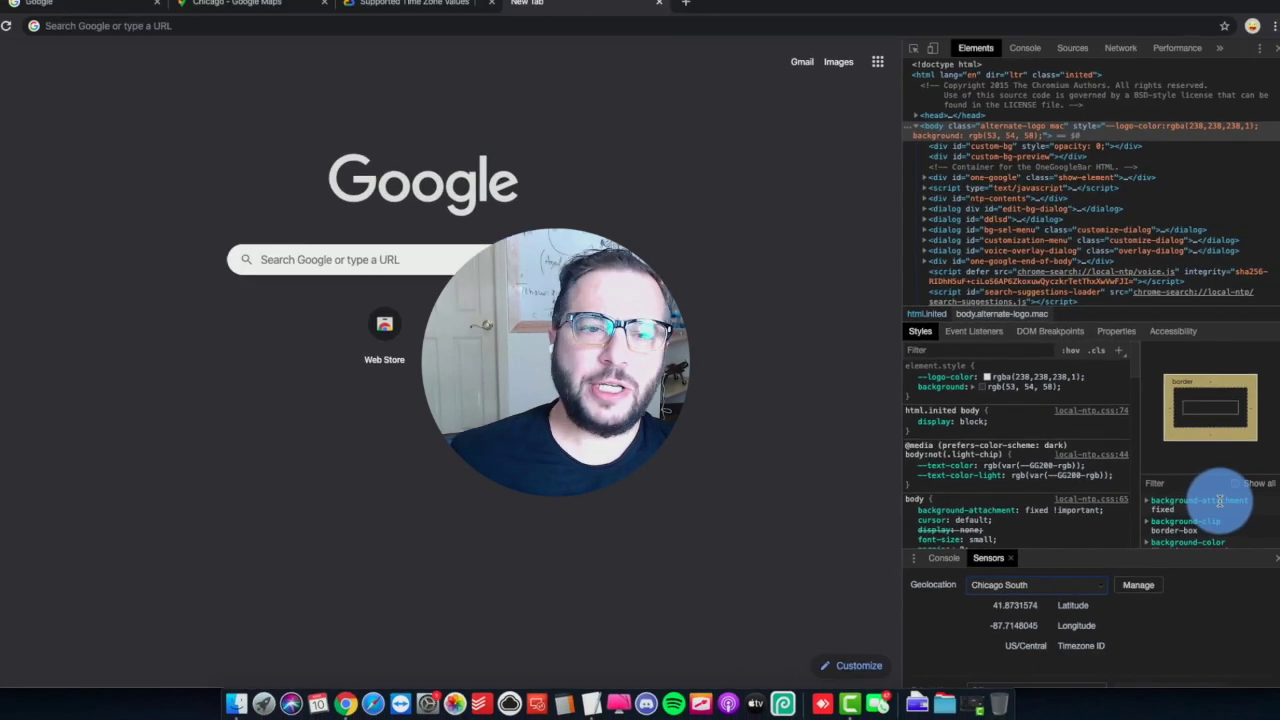
pyautogui.click(397, 259)
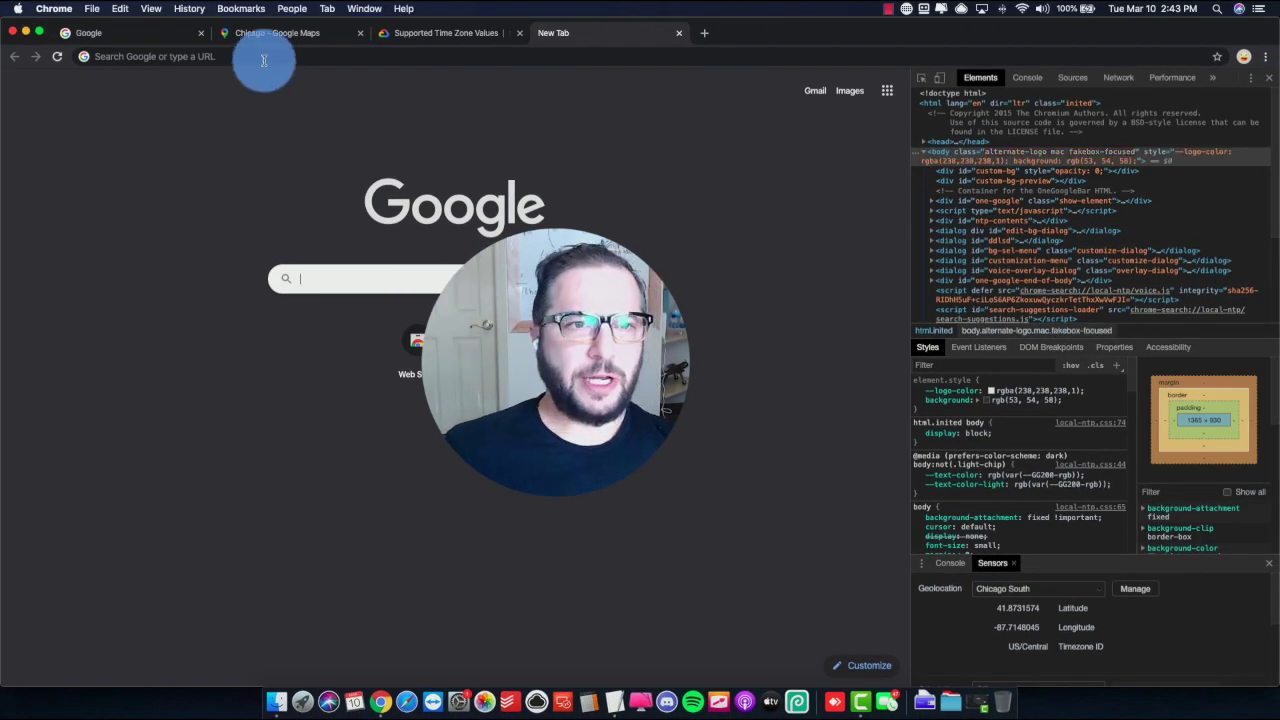
# - Load google.com from the address bar
pyautogui.click(264, 57)
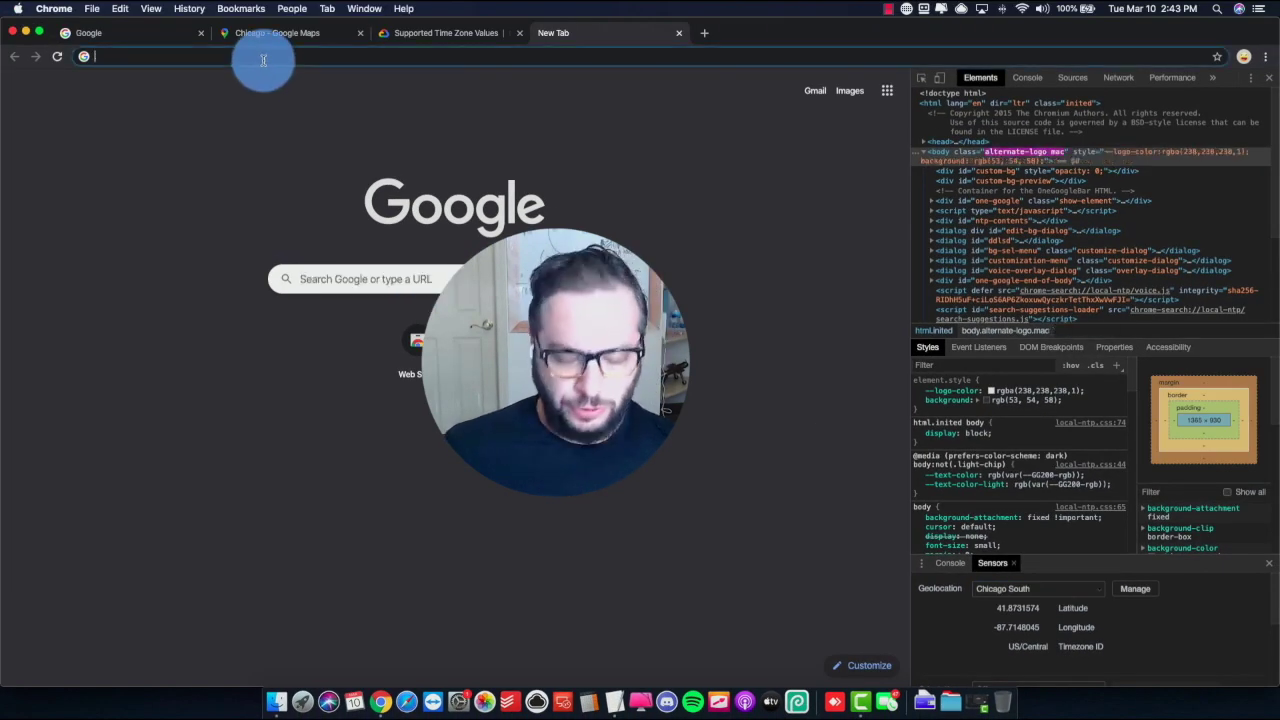
pyautogui.write('gooo')
pyautogui.press('BackSpace')
pyautogui.write('gl')
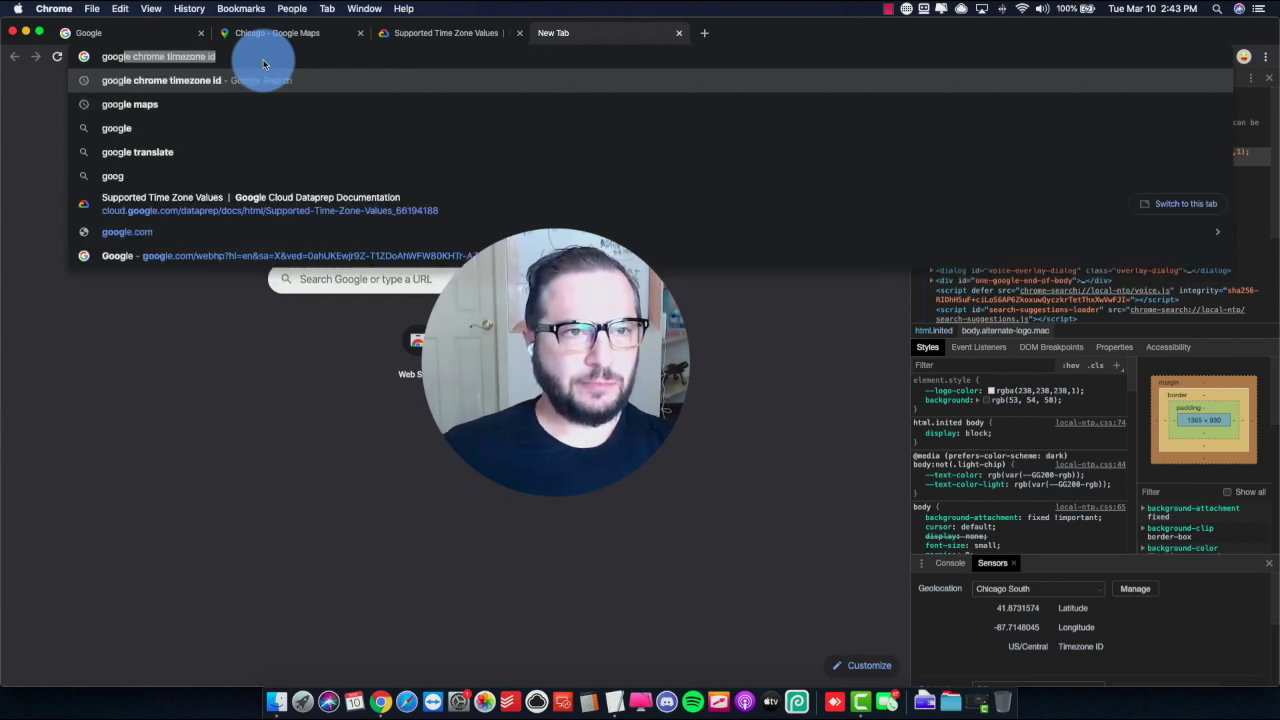
pyautogui.write('e.com')
pyautogui.press('Return')
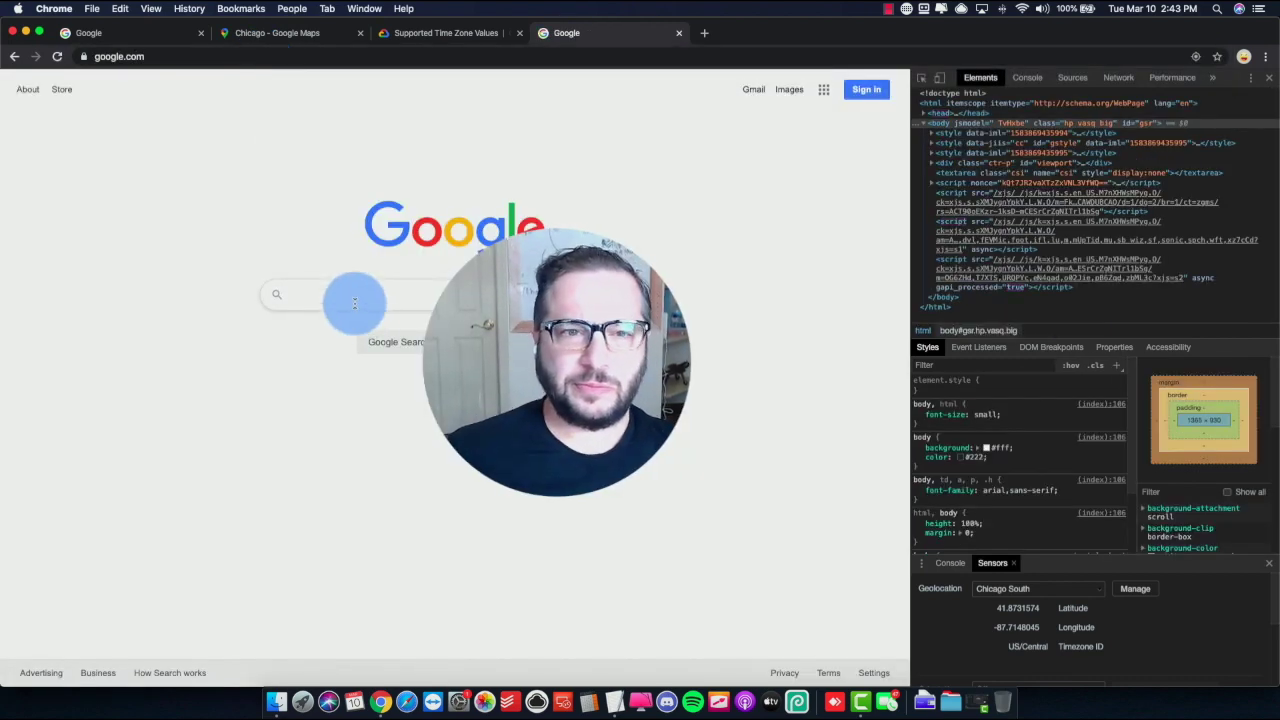
# - Search Google for 'chicago seo company'
pyautogui.click(354, 303)
pyautogui.write('chicago')
pyautogui.press('BackSpace')
pyautogui.press('BackSpace')
pyautogui.press('BackSpace')
pyautogui.press('BackSpace')
pyautogui.press('BackSpace')
pyautogui.press('BackSpace')
pyautogui.press('BackSpace')
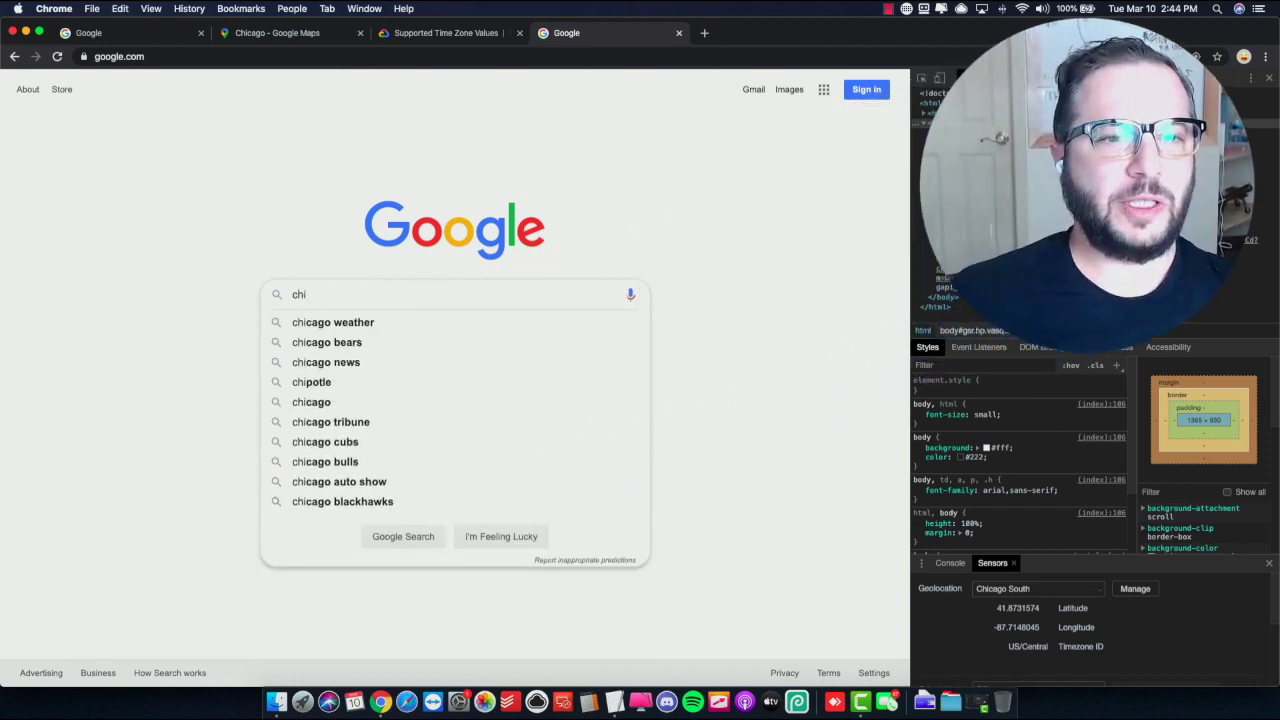
pyautogui.write('chicago seo')
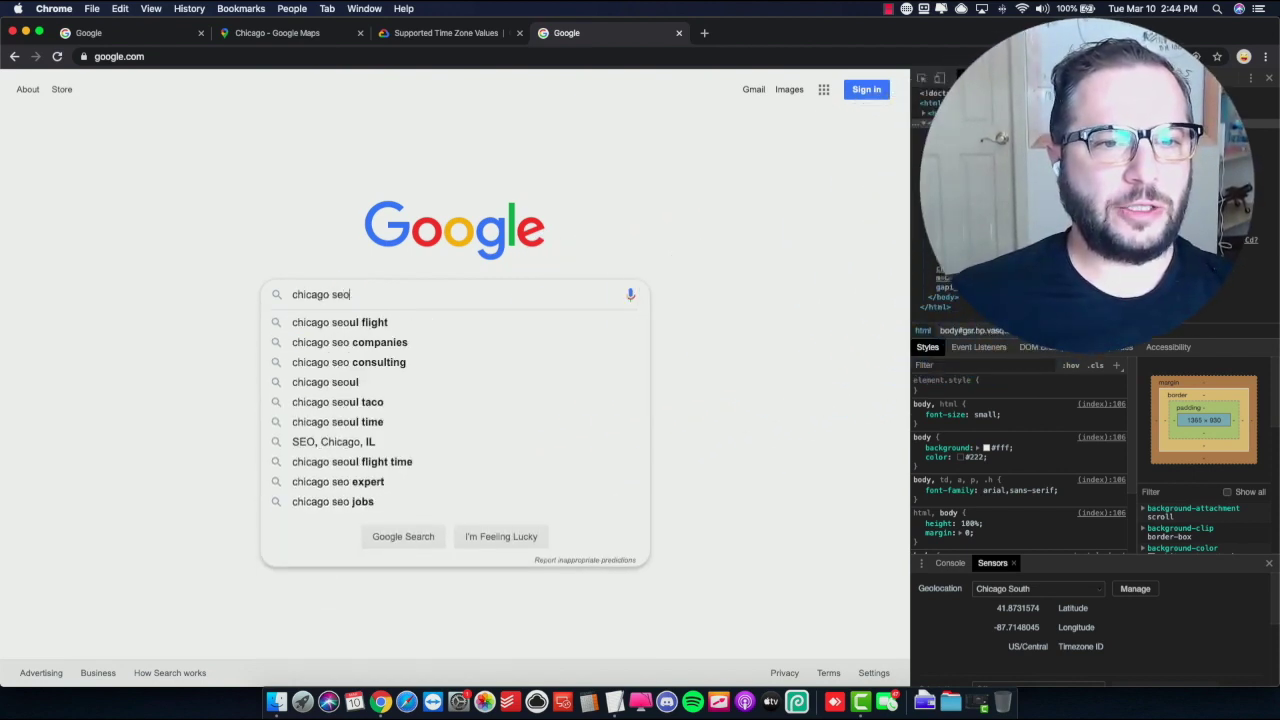
pyautogui.write(' company')
pyautogui.press('Return')
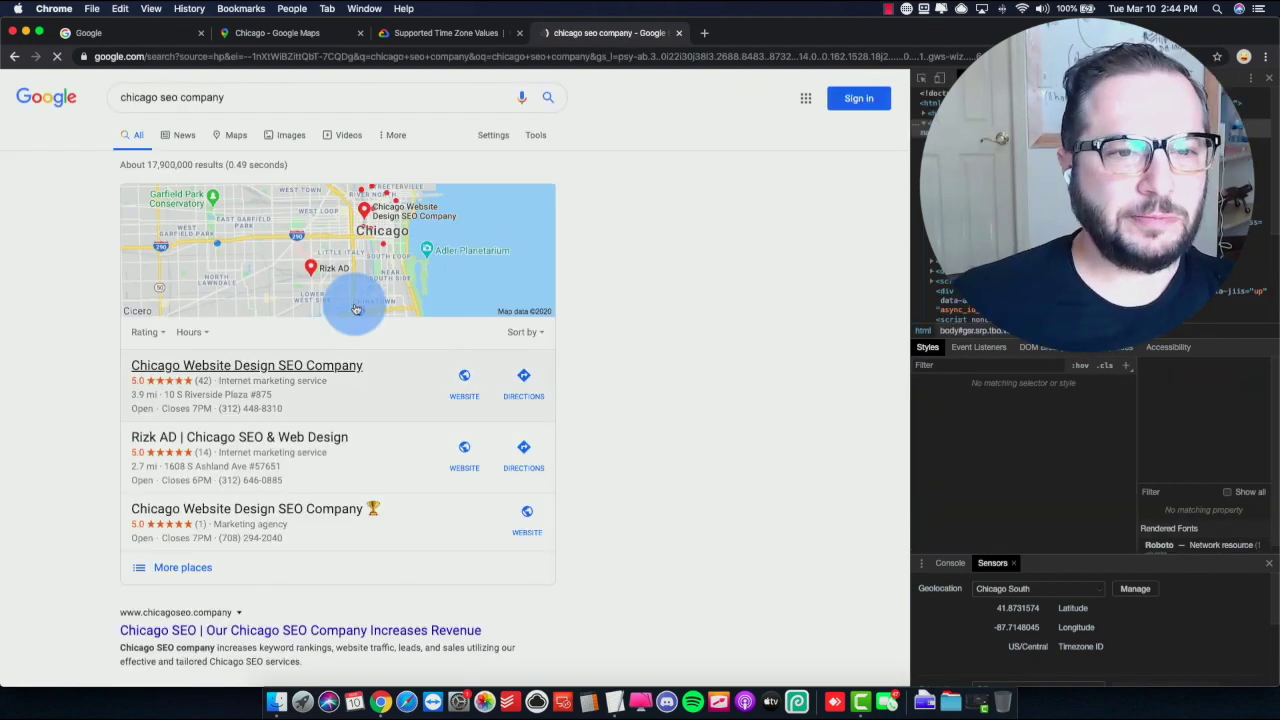
# - Check that the footer location reads Homan Square, Chicago, IL, then reload the results
pyautogui.scroll(-8, 380, 446)
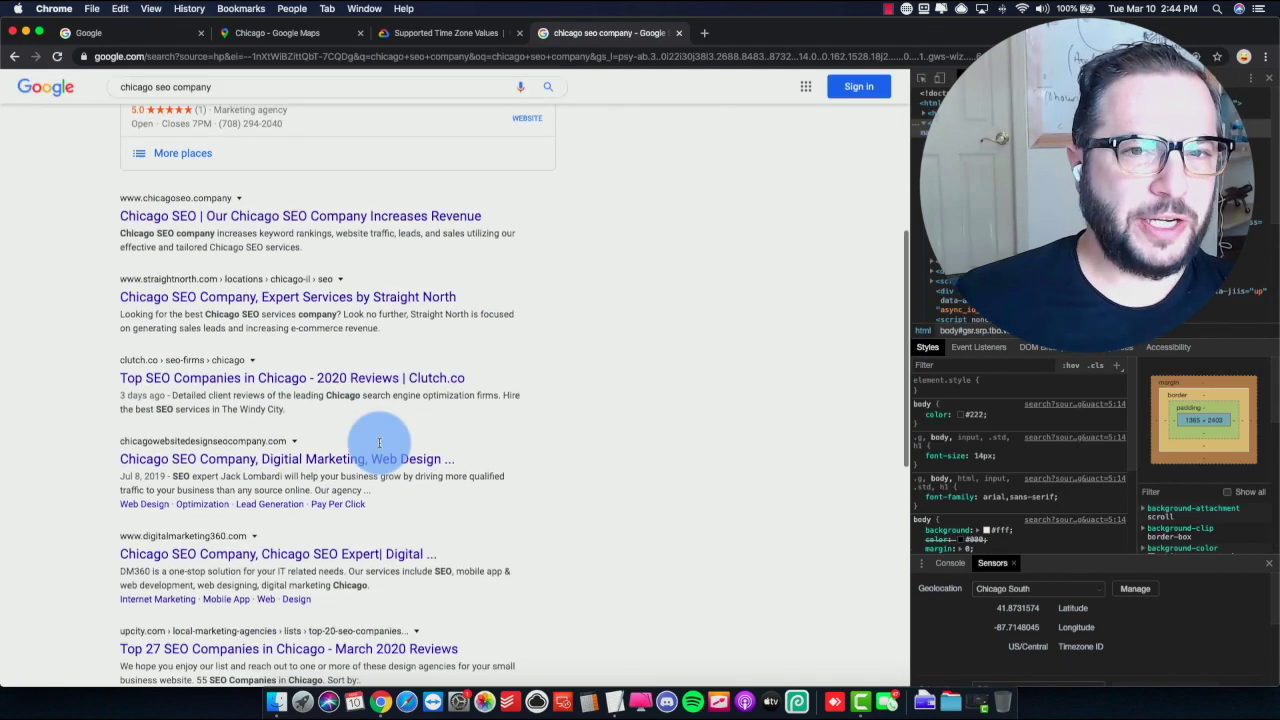
pyautogui.scroll(-12, 379, 442)
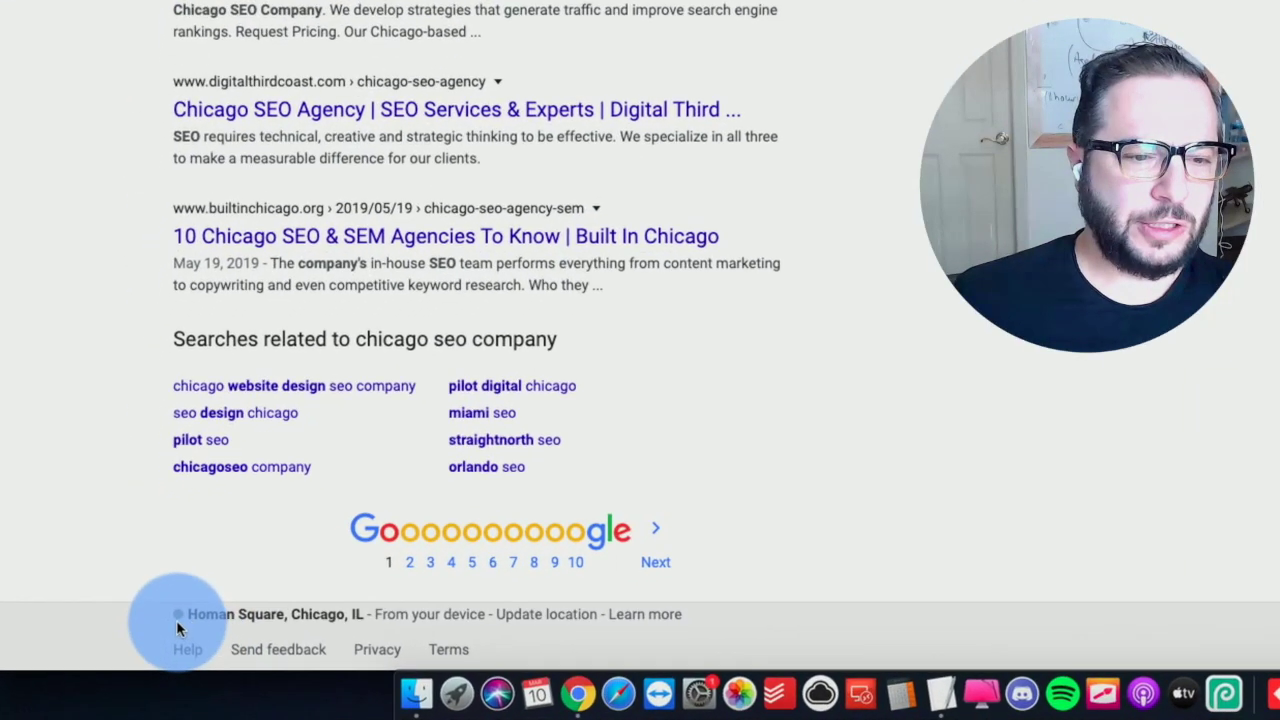
pyautogui.tripleClick(277, 619)
pyautogui.click(279, 618)
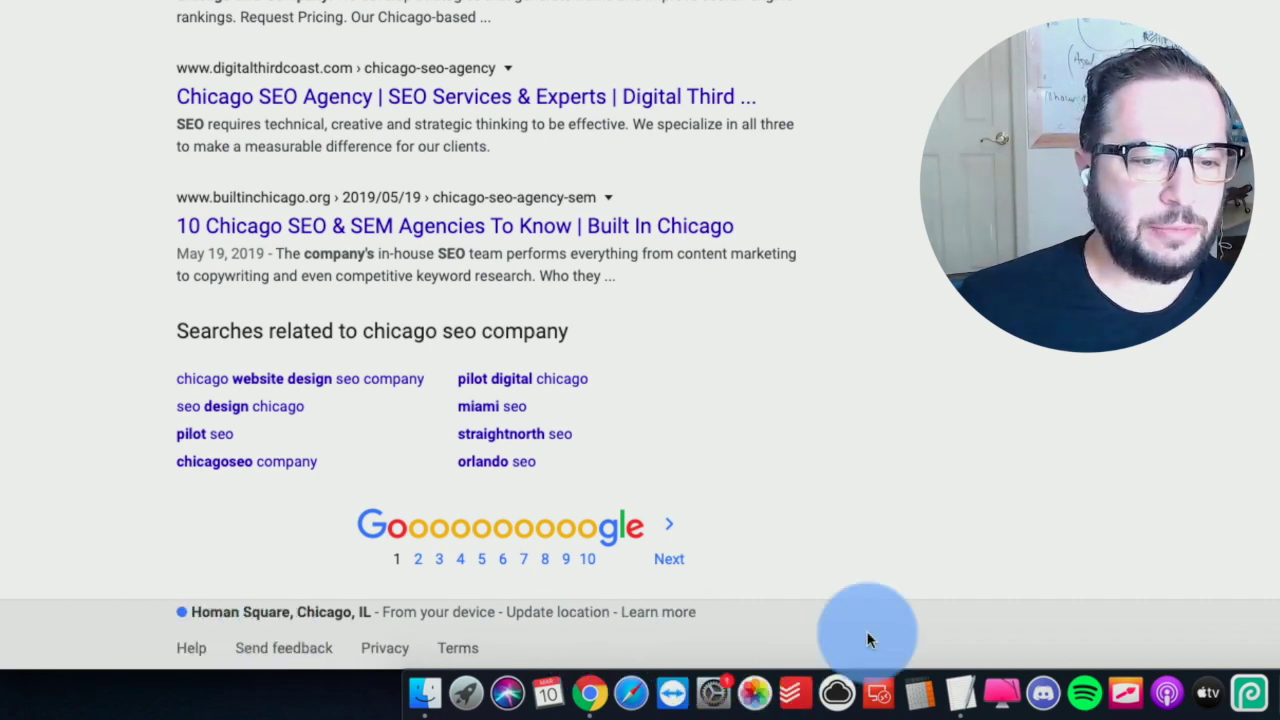
pyautogui.scroll(15, 871, 634)
pyautogui.click(57, 55)
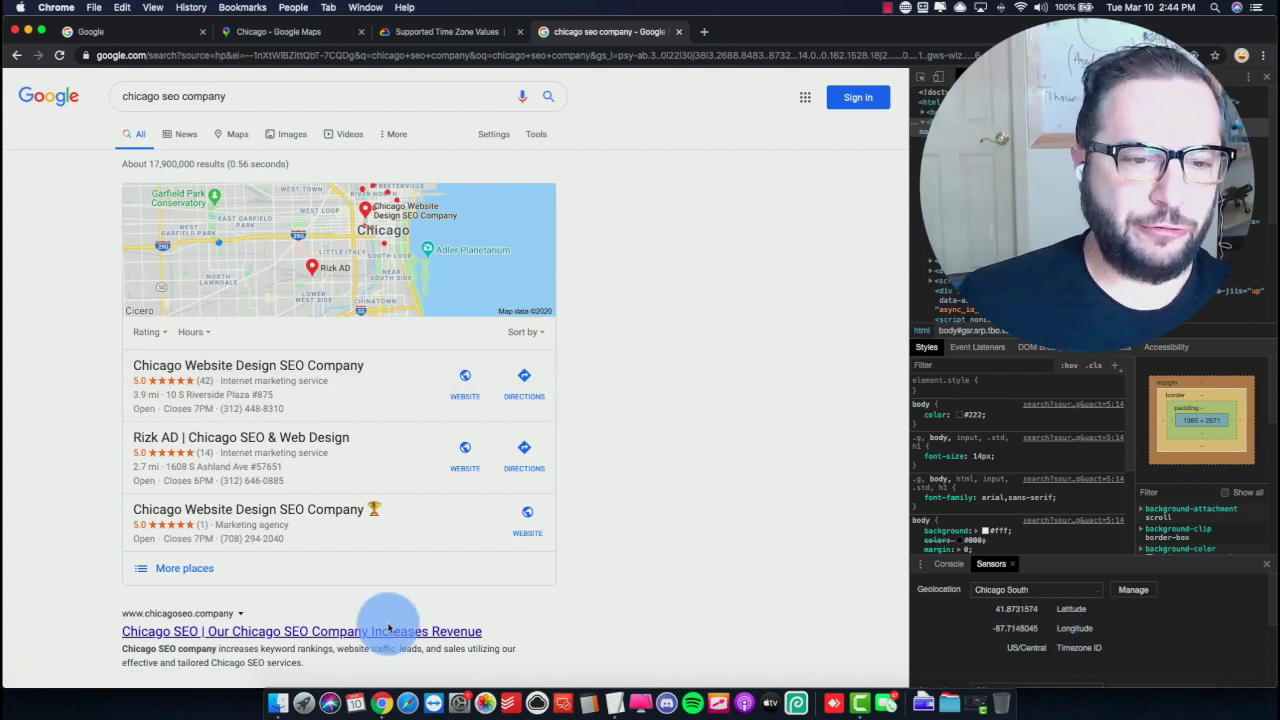
# - Review the saved US/Central Chicago South location, then open the Rizk AD listing in the local pack
pyautogui.scroll(-3, 389, 627)
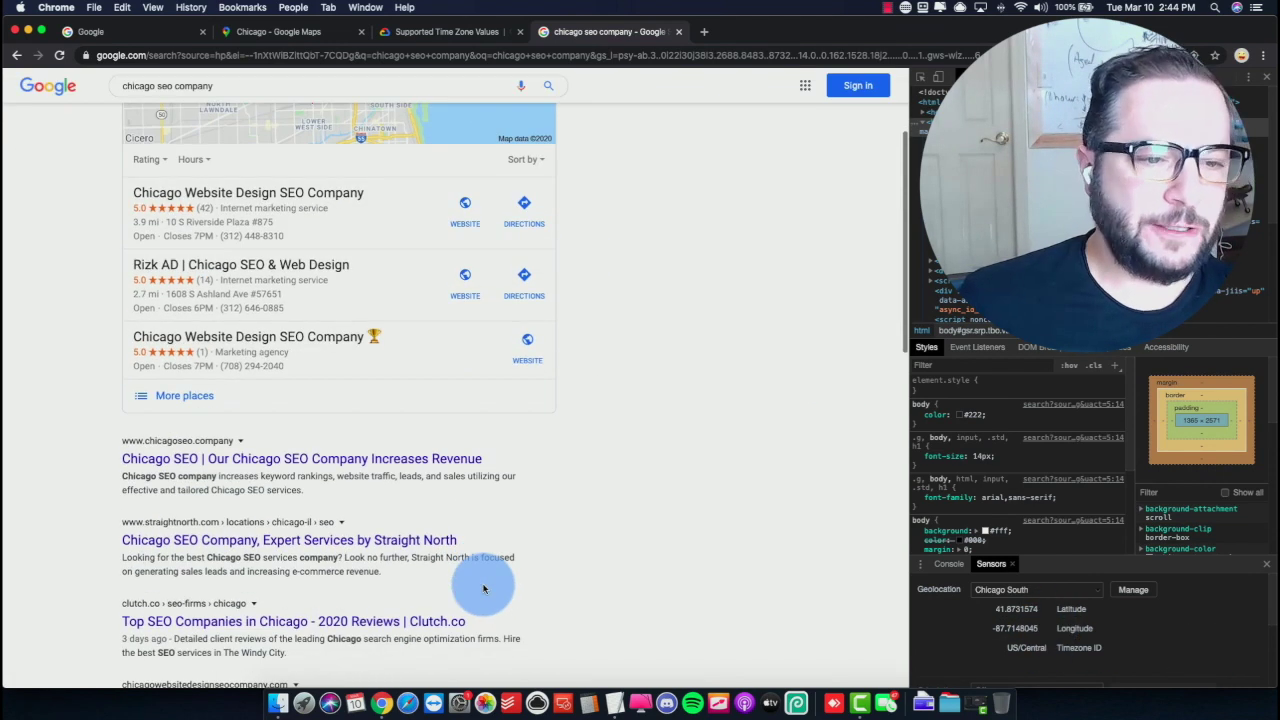
pyautogui.click(1134, 591)
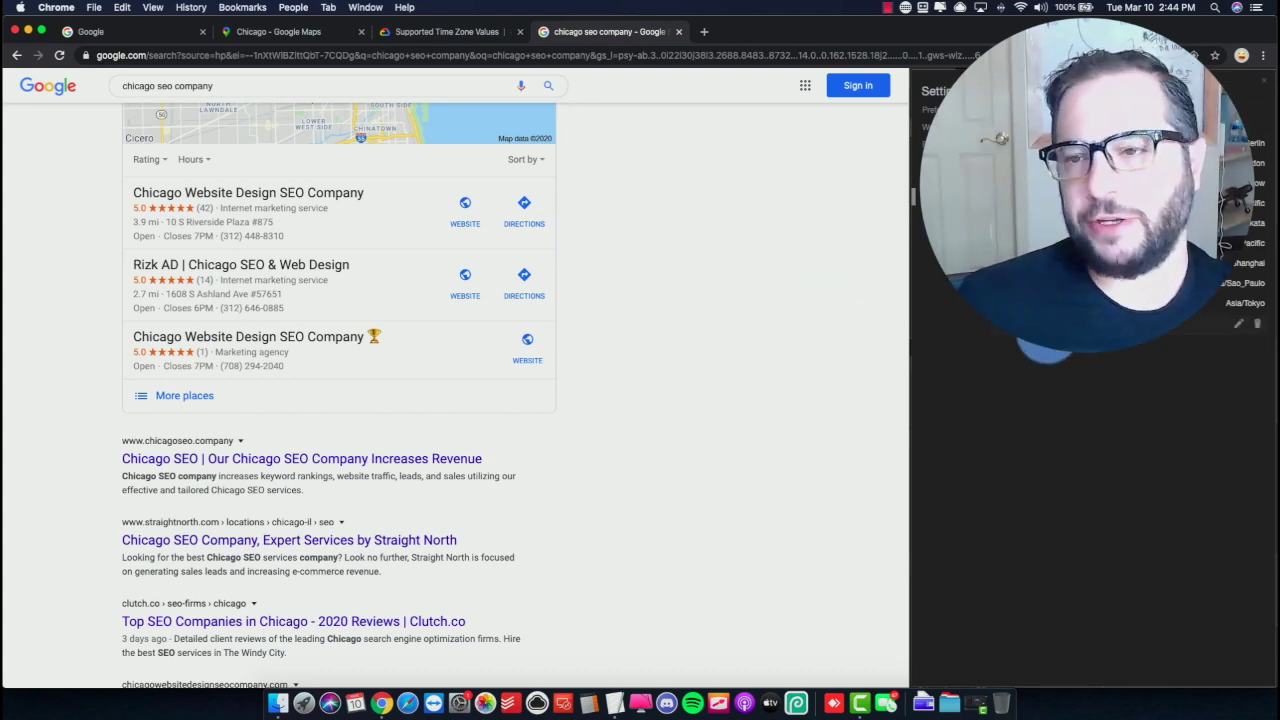
pyautogui.click(1045, 345)
pyautogui.click(1265, 91)
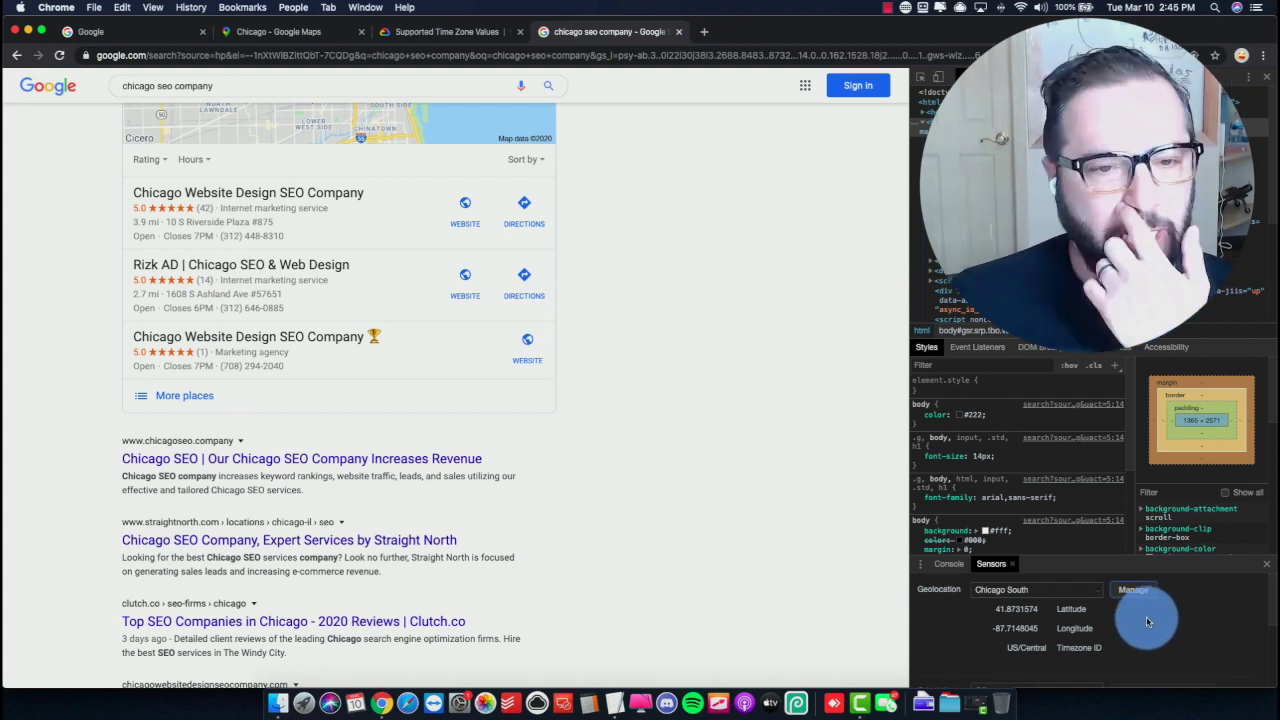
pyautogui.click(207, 280)
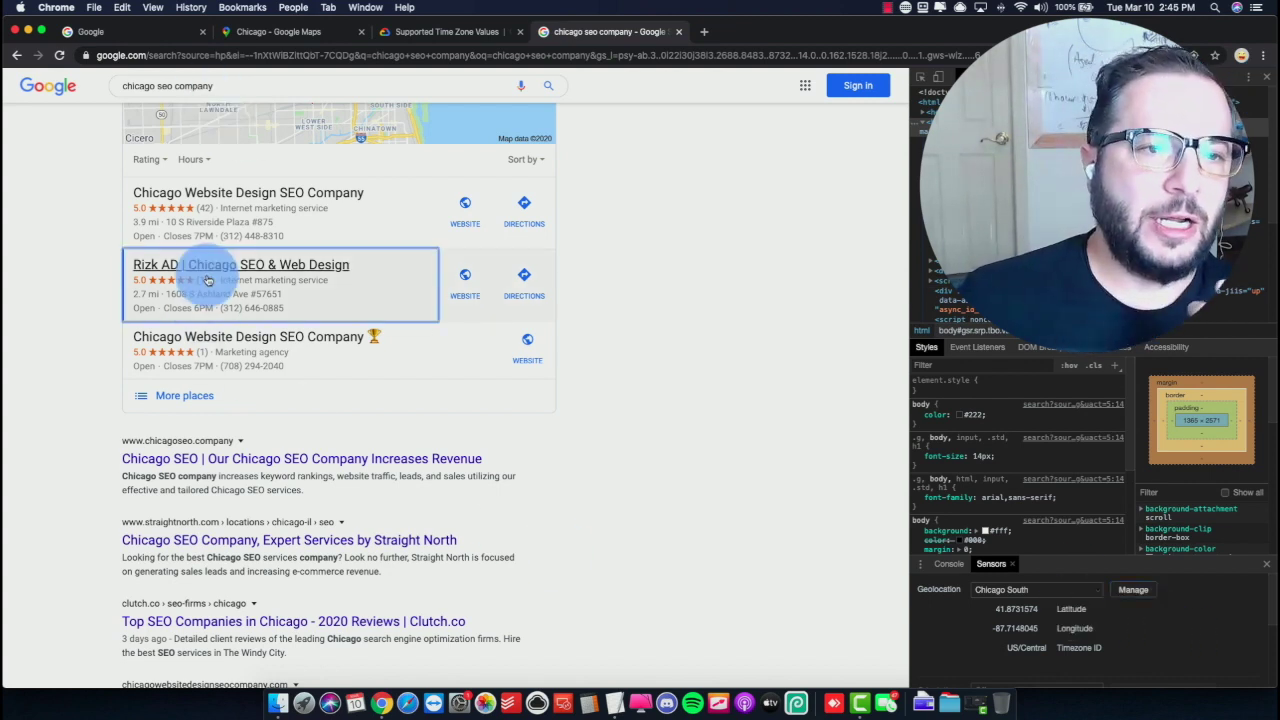